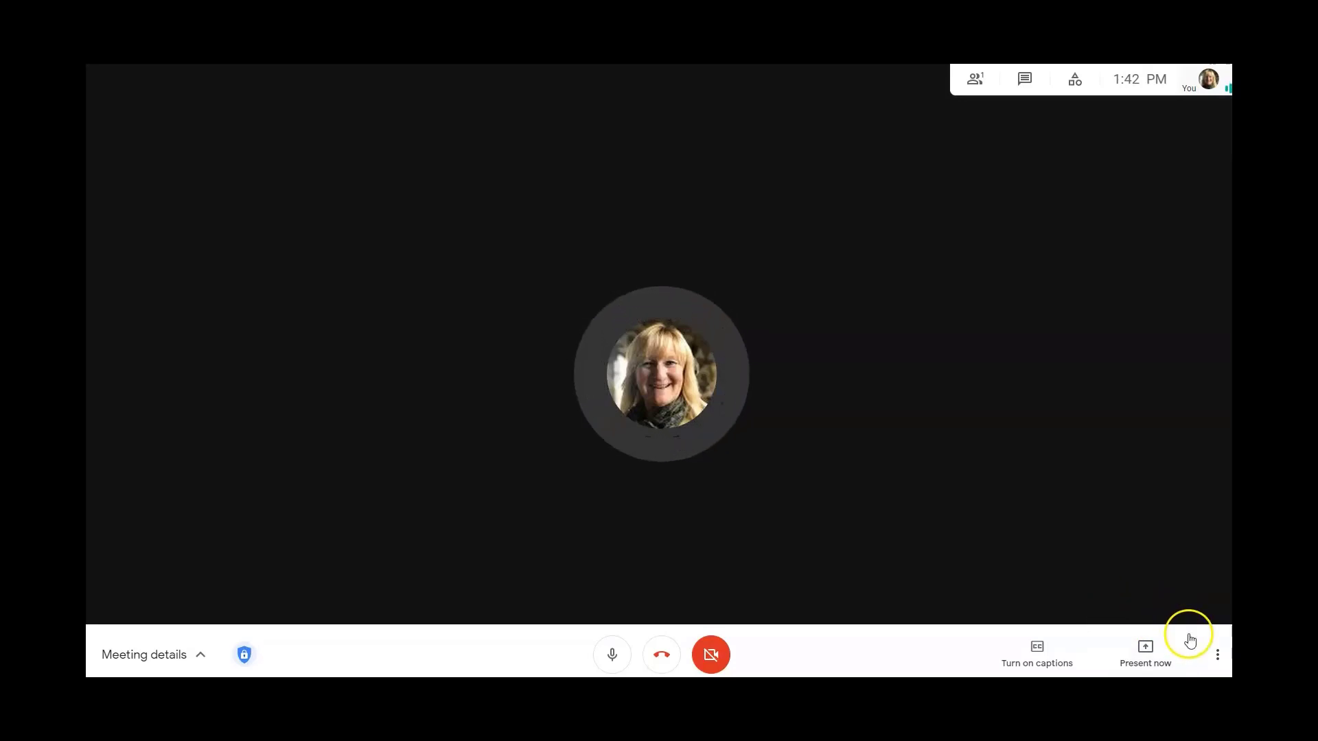
Start a new whiteboard from the meeting and move its Jam window toward the middle of the screen
left_click(1218, 659)
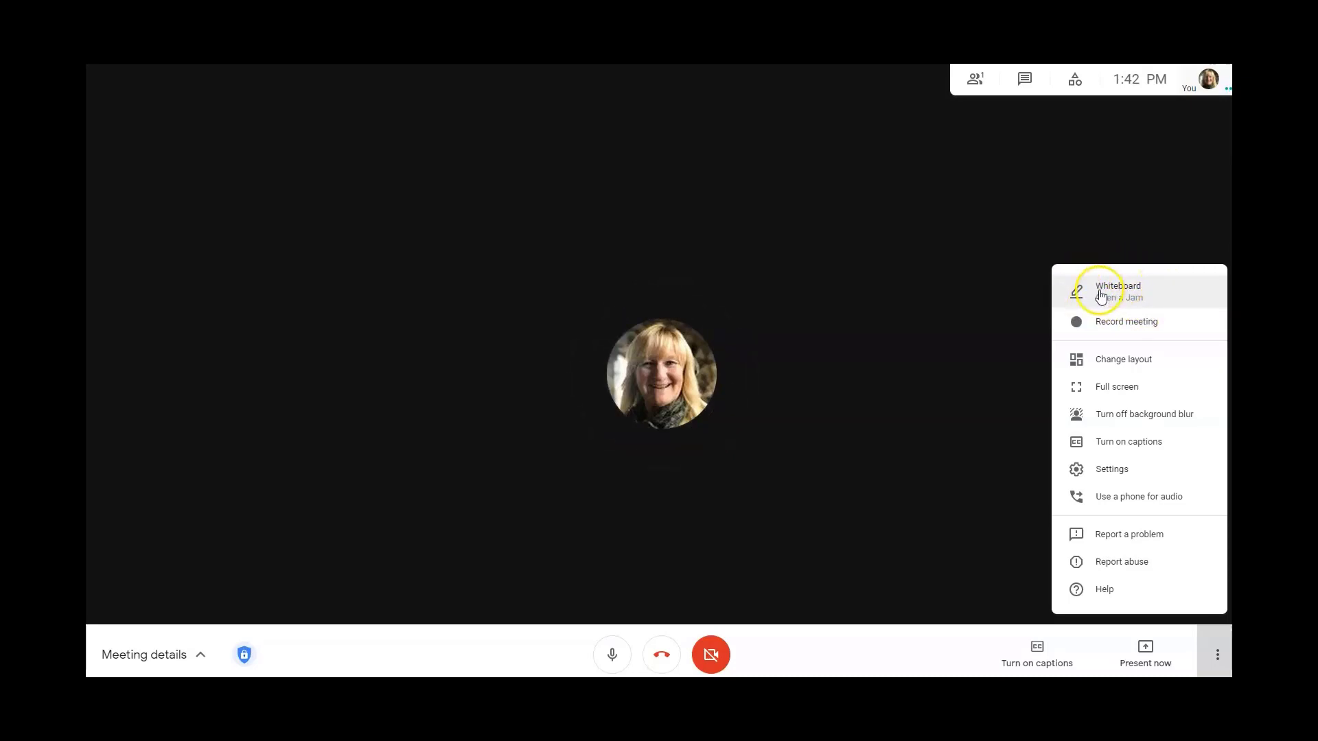
left_click(1128, 291)
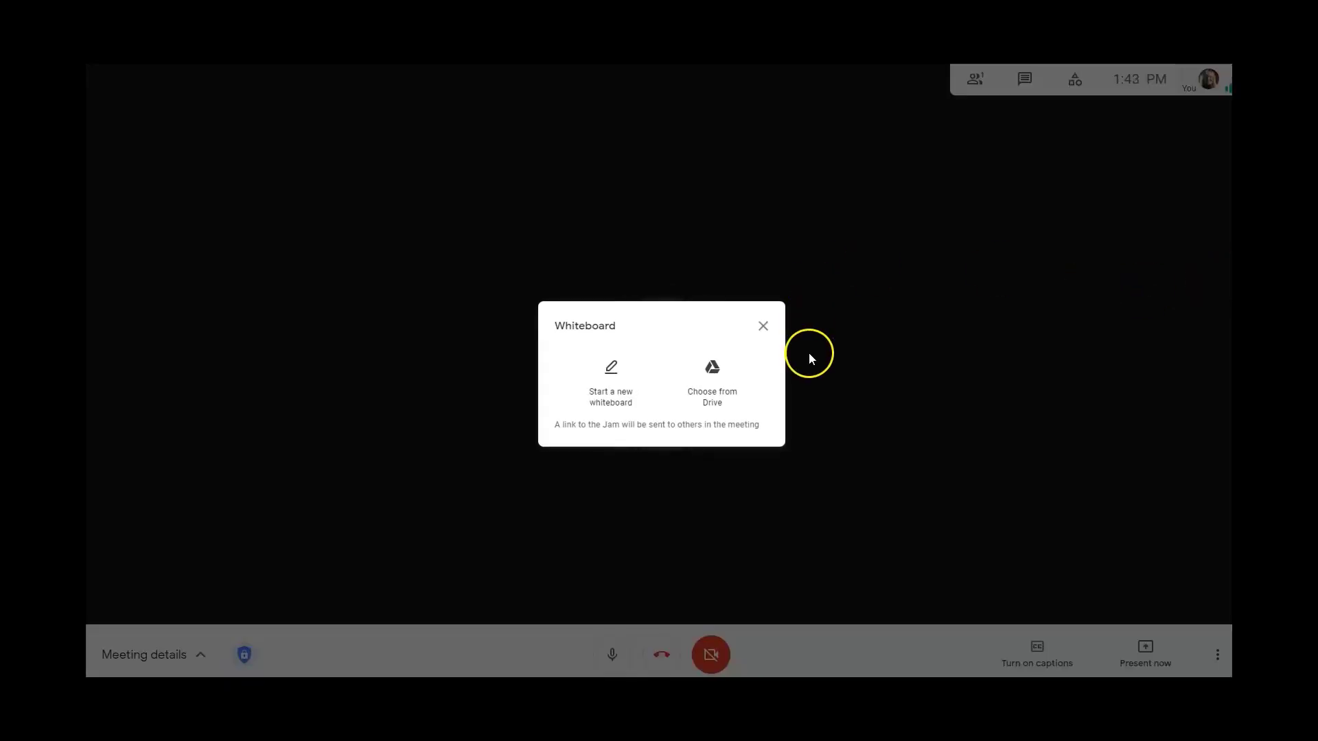
left_click(717, 388)
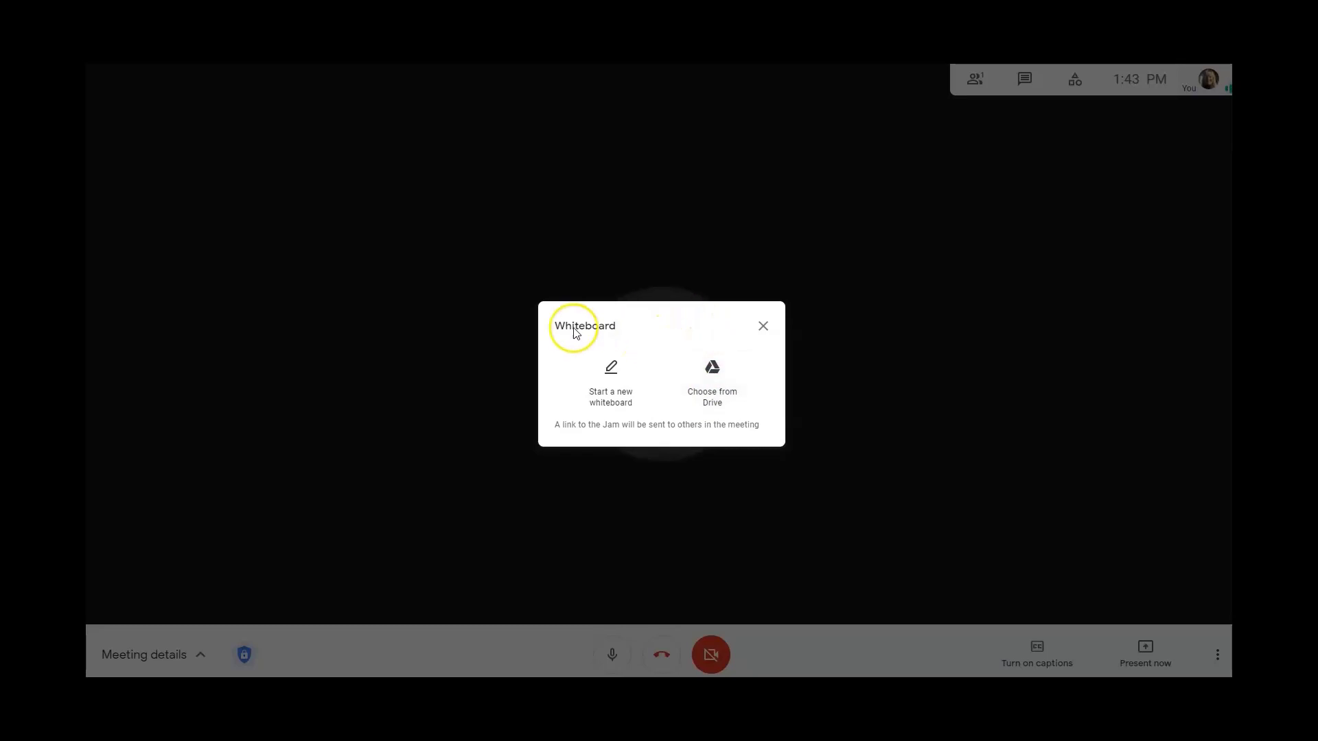
left_click(621, 386)
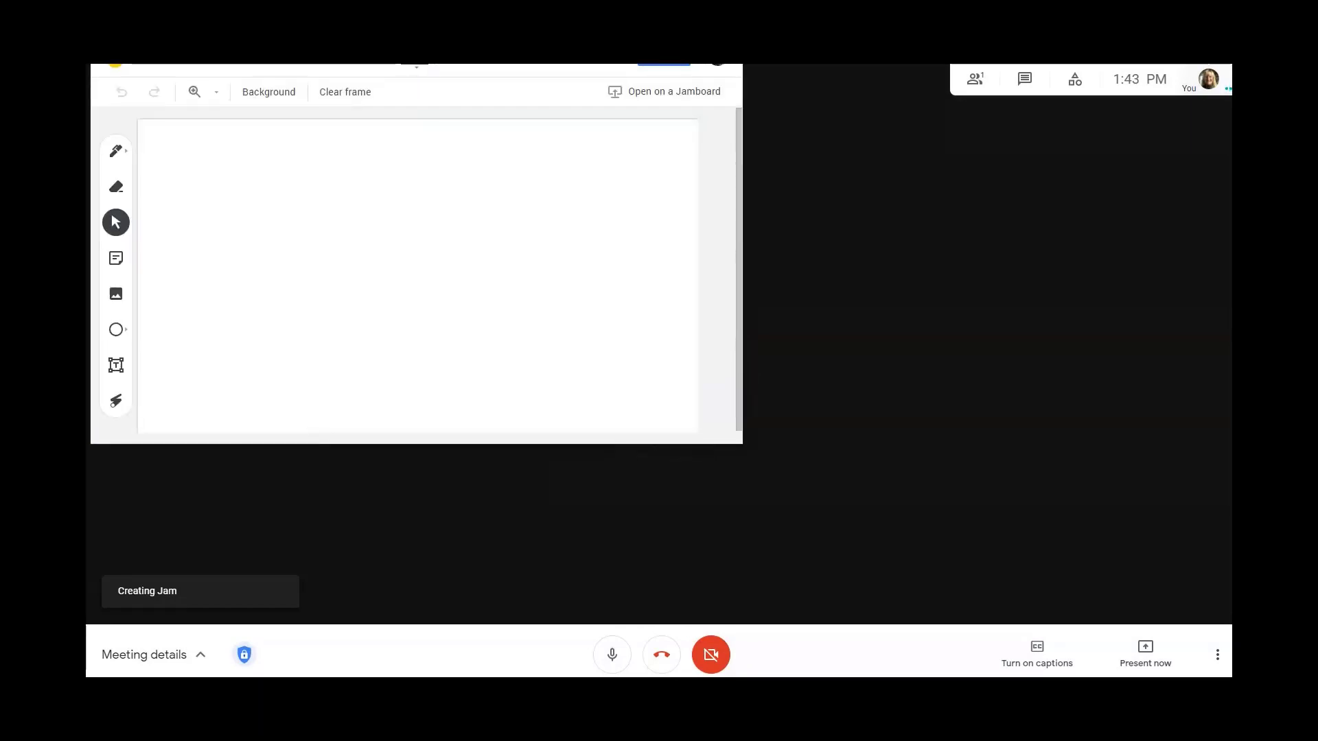
left_click_drag(452, 3, 734, 123)
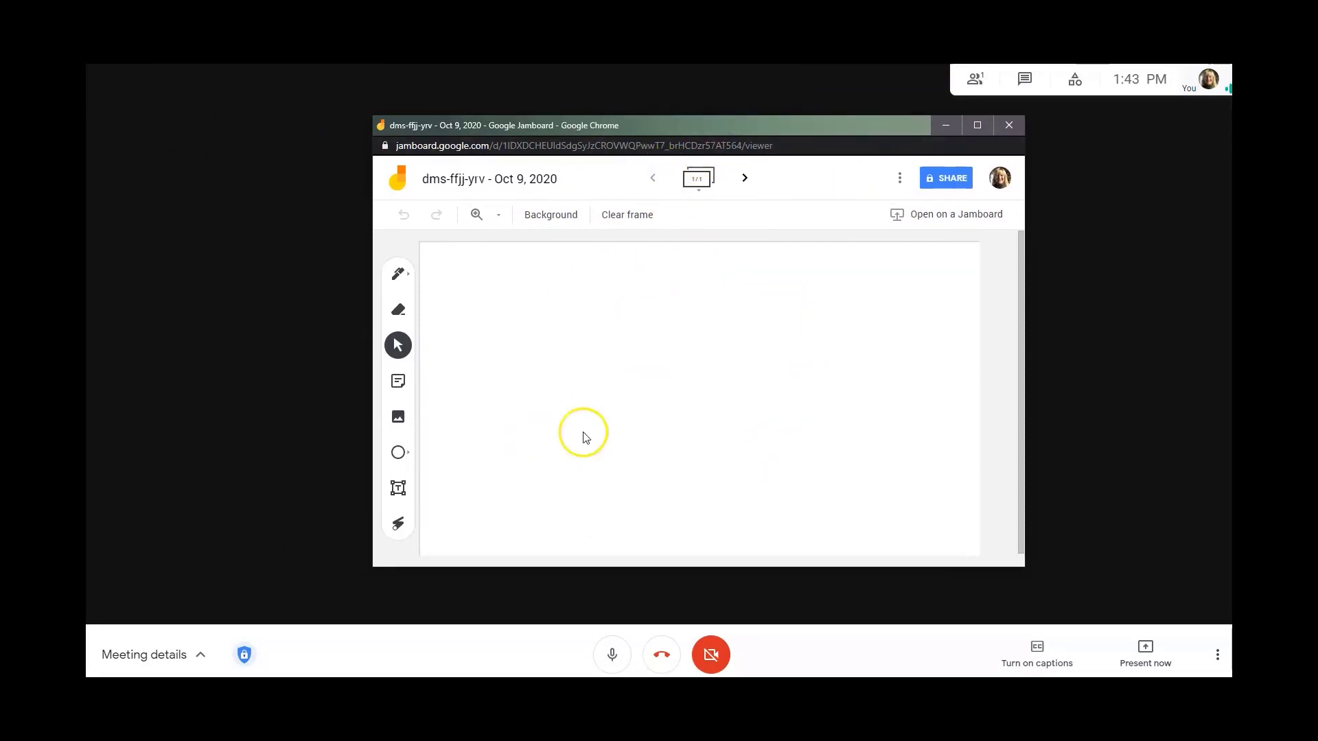
Draw two short slanted strokes above a large curved bowl shape with the pen, and handwrite "3 x 47" beside them
left_click(399, 274)
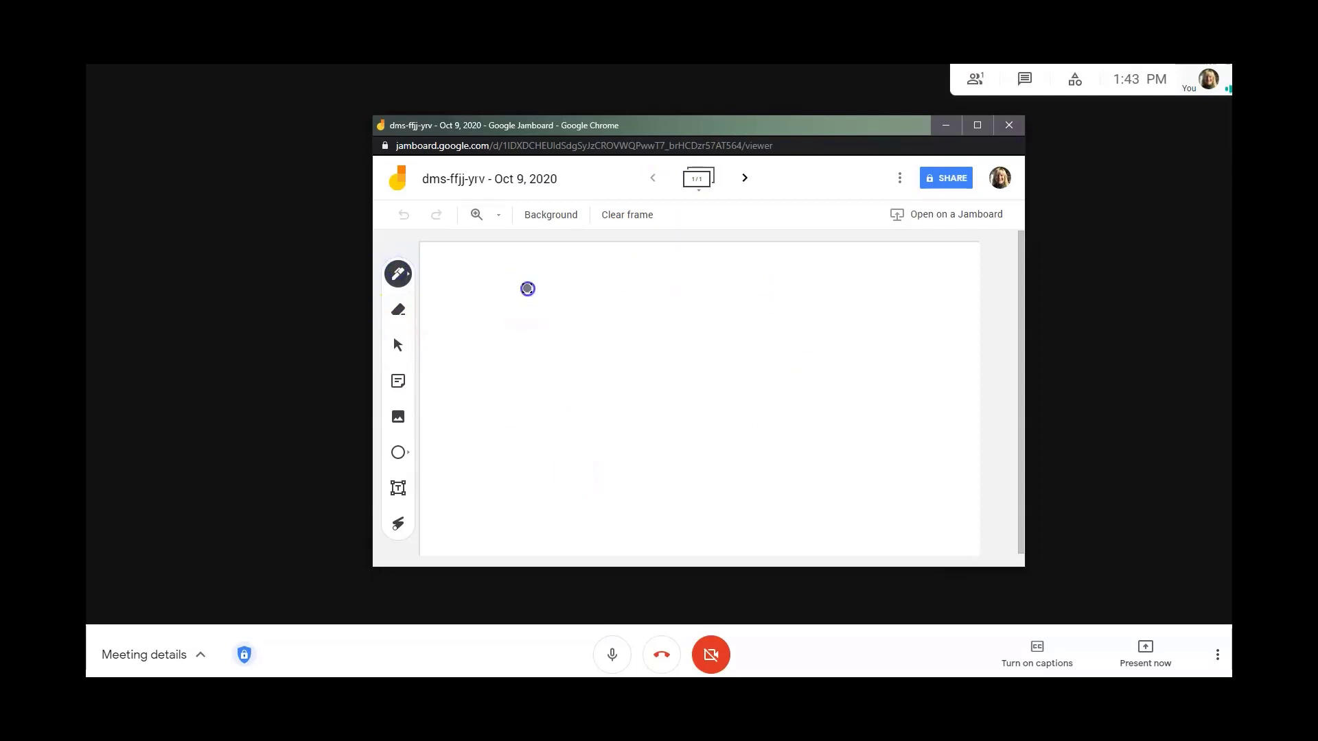
mouse_move(527, 289)
left_mouse_down()
mouse_move(541, 335)
mouse_move(579, 336)
left_mouse_up()
mouse_move(488, 380)
left_mouse_down()
mouse_move(703, 403)
mouse_move(711, 389)
mouse_move(550, 471)
mouse_move(711, 399)
left_mouse_up()
mouse_move(751, 310)
left_mouse_down()
mouse_move(780, 304)
mouse_move(777, 364)
mouse_move(758, 363)
left_mouse_up()
mouse_move(803, 312)
left_mouse_down()
mouse_move(842, 357)
mouse_move(816, 359)
left_mouse_up()
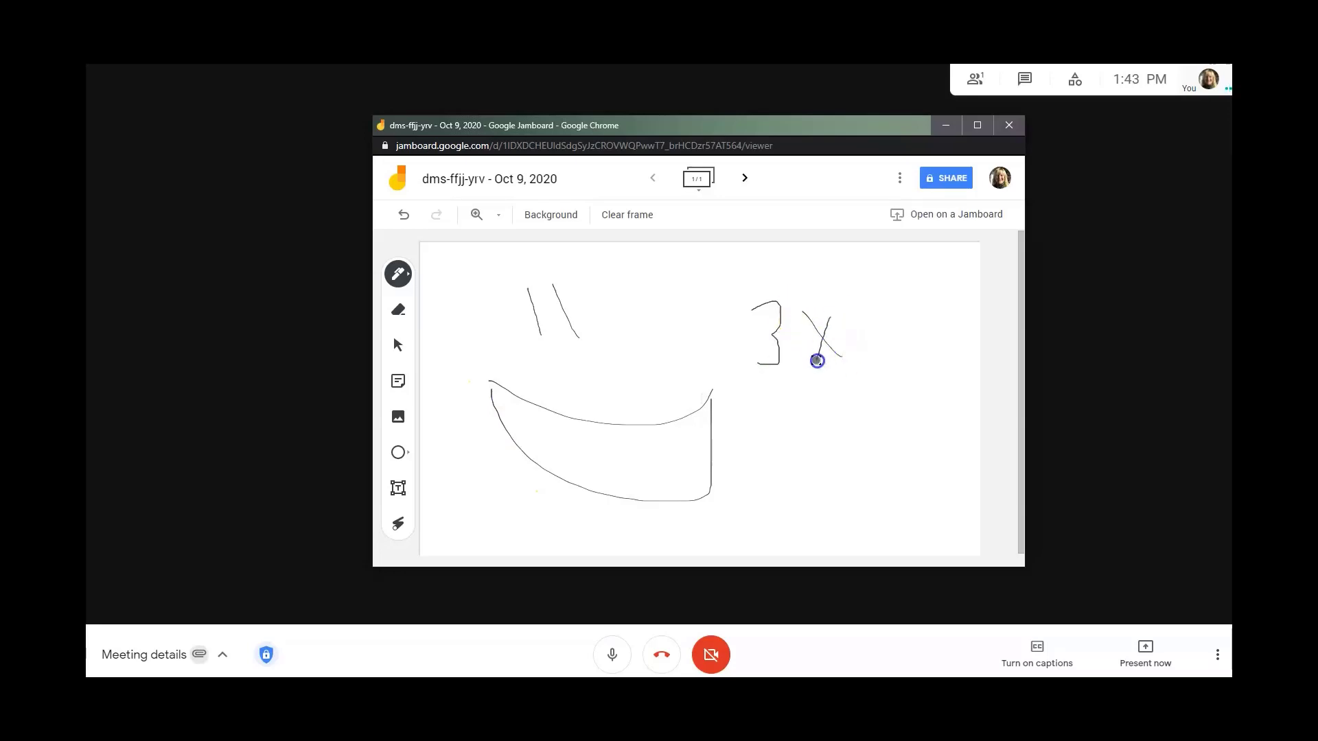
mouse_move(848, 314)
left_mouse_down()
mouse_move(879, 359)
mouse_move(884, 307)
mouse_move(916, 374)
mouse_move(916, 351)
left_mouse_up()
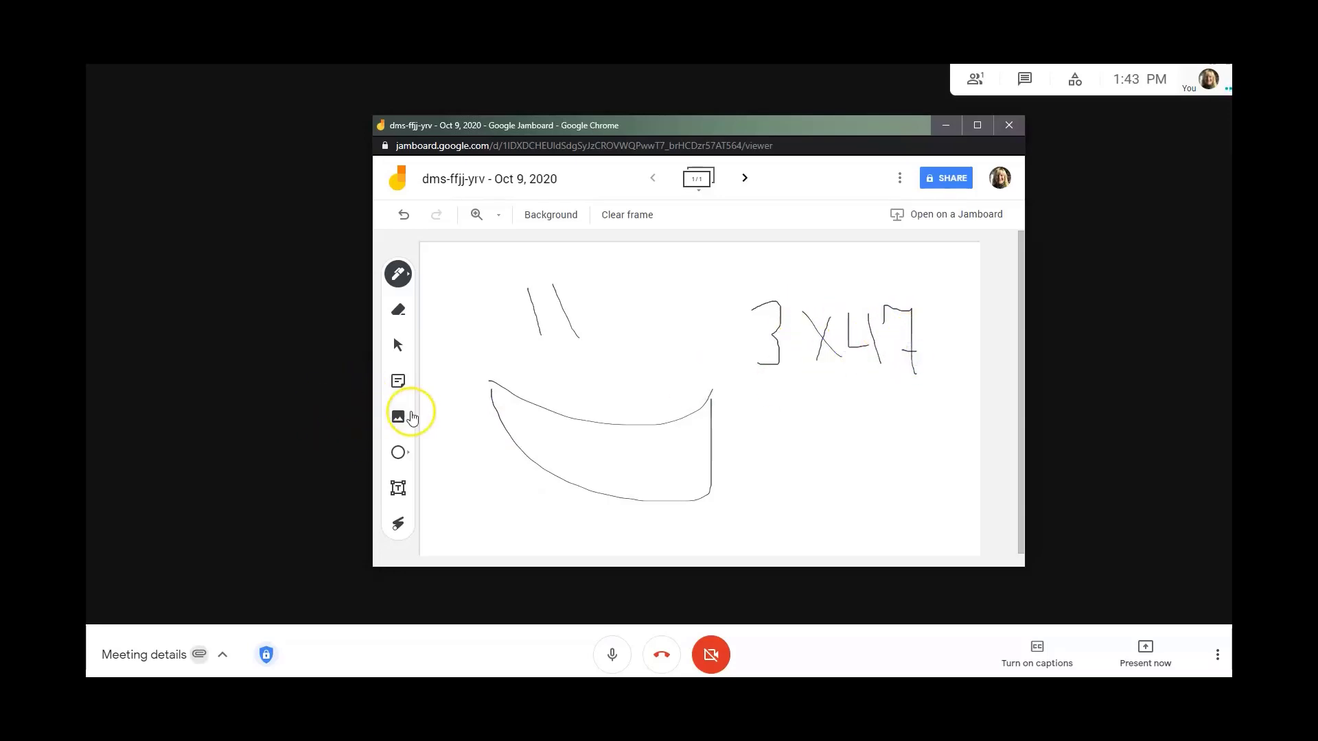
Add a text box below the handwritten multiplication containing two first names followed by "volunteered for ..."
left_click(398, 488)
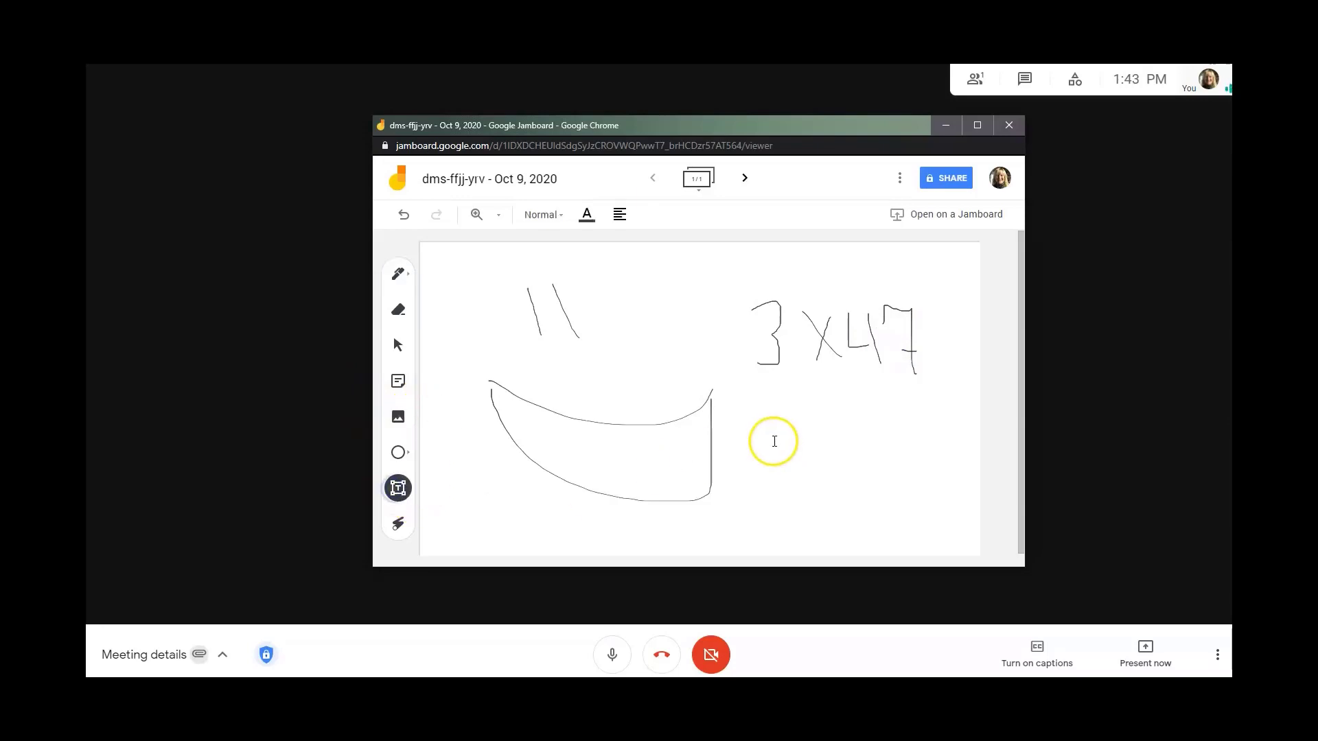
left_click(746, 420)
left_click(776, 419)
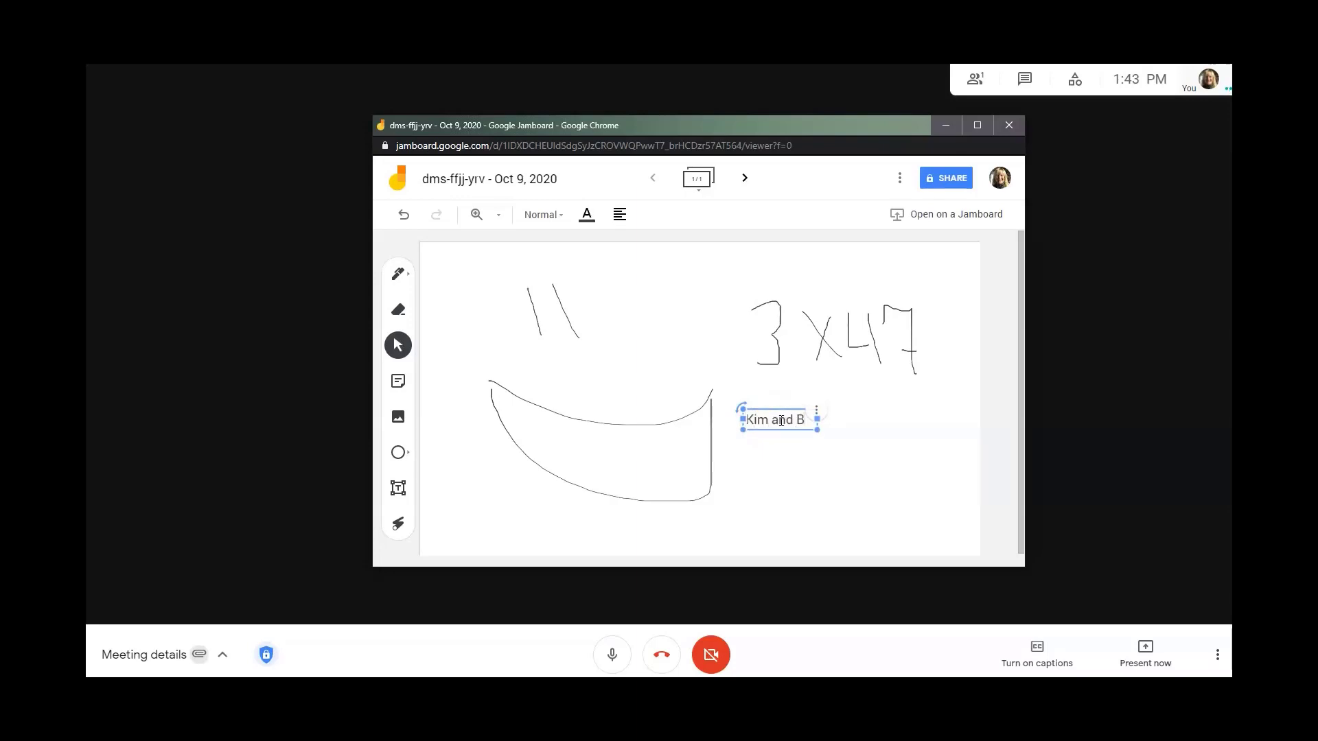
type("Kim and Bob volun")
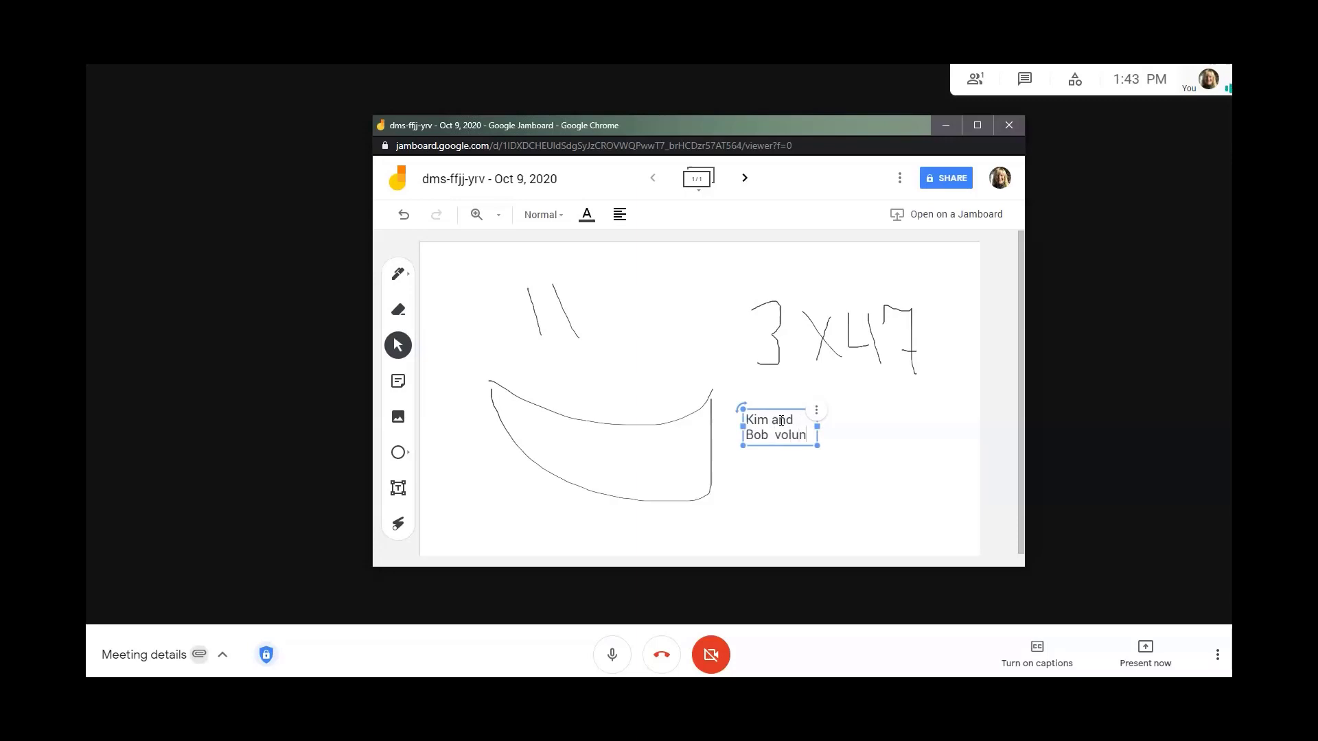
type("teered for ")
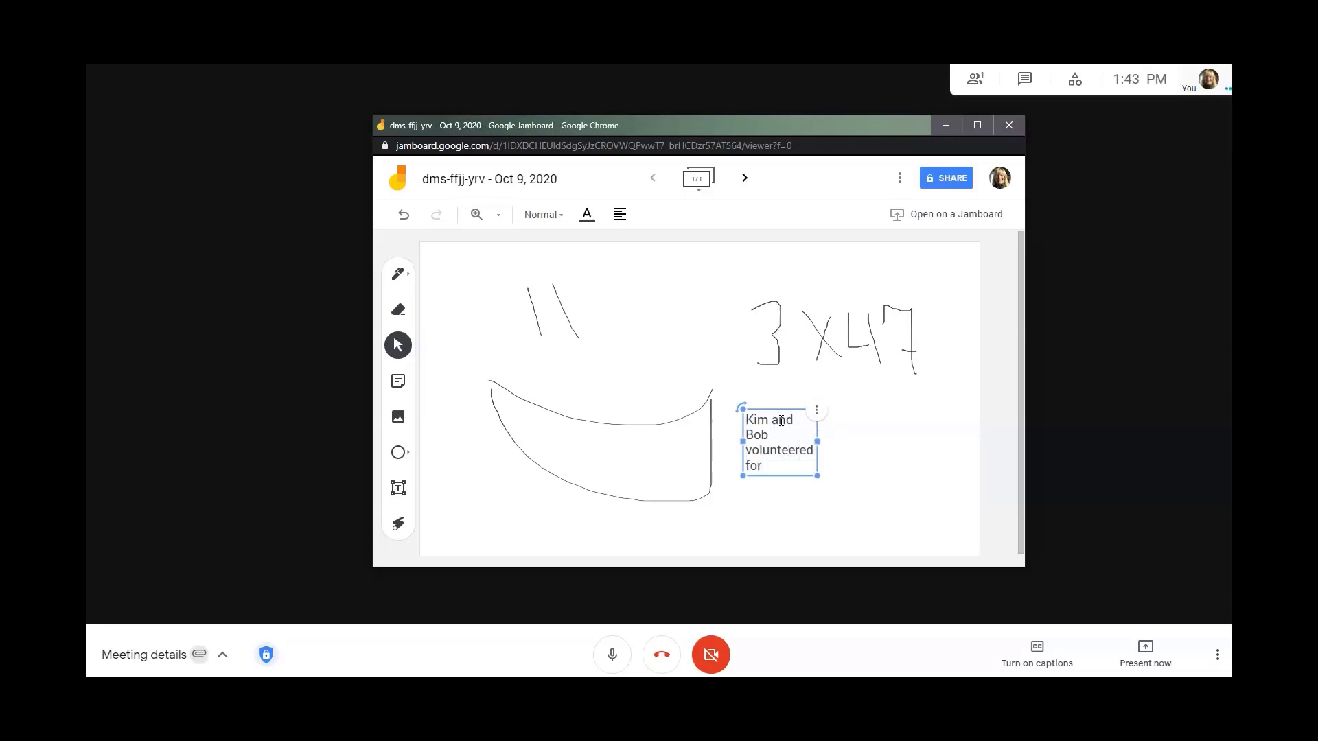
type("...")
left_click(626, 385)
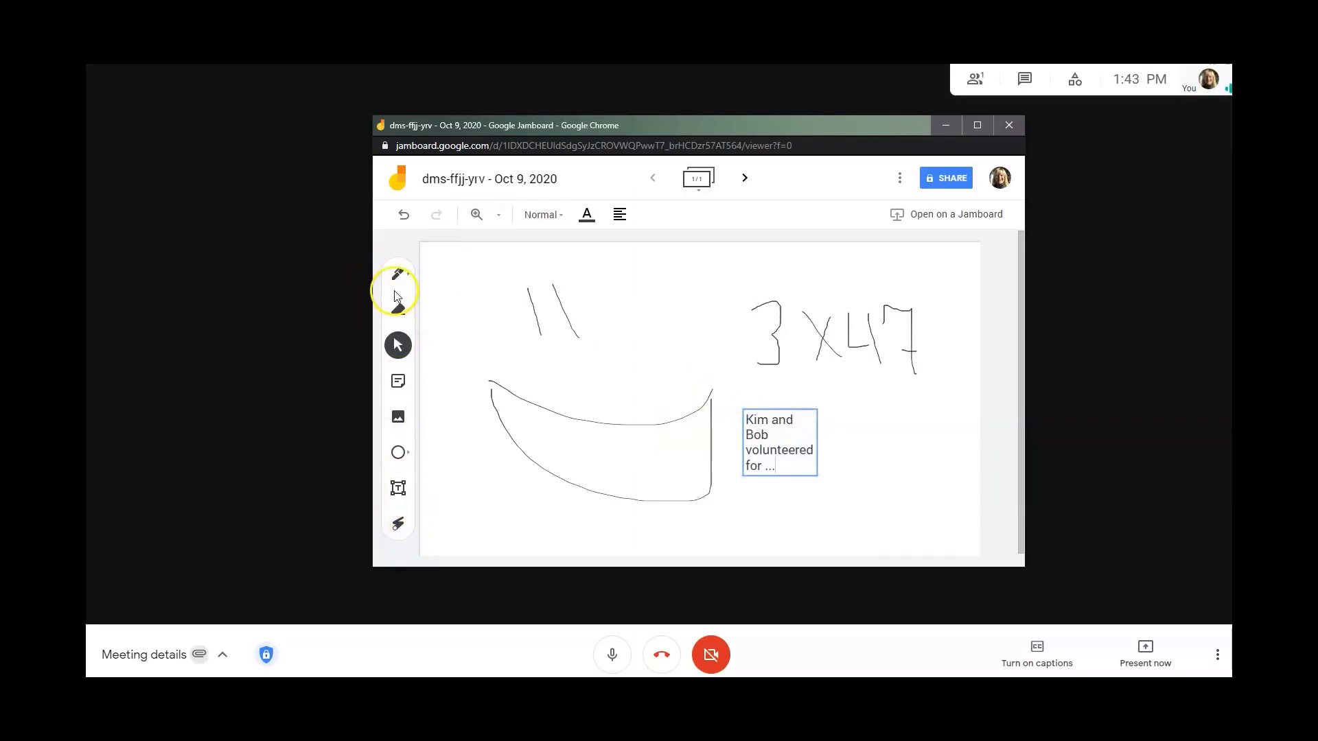
Add a yellow sticky note reading "Idea bank", place it beside the text box and enlarge it
left_click(398, 381)
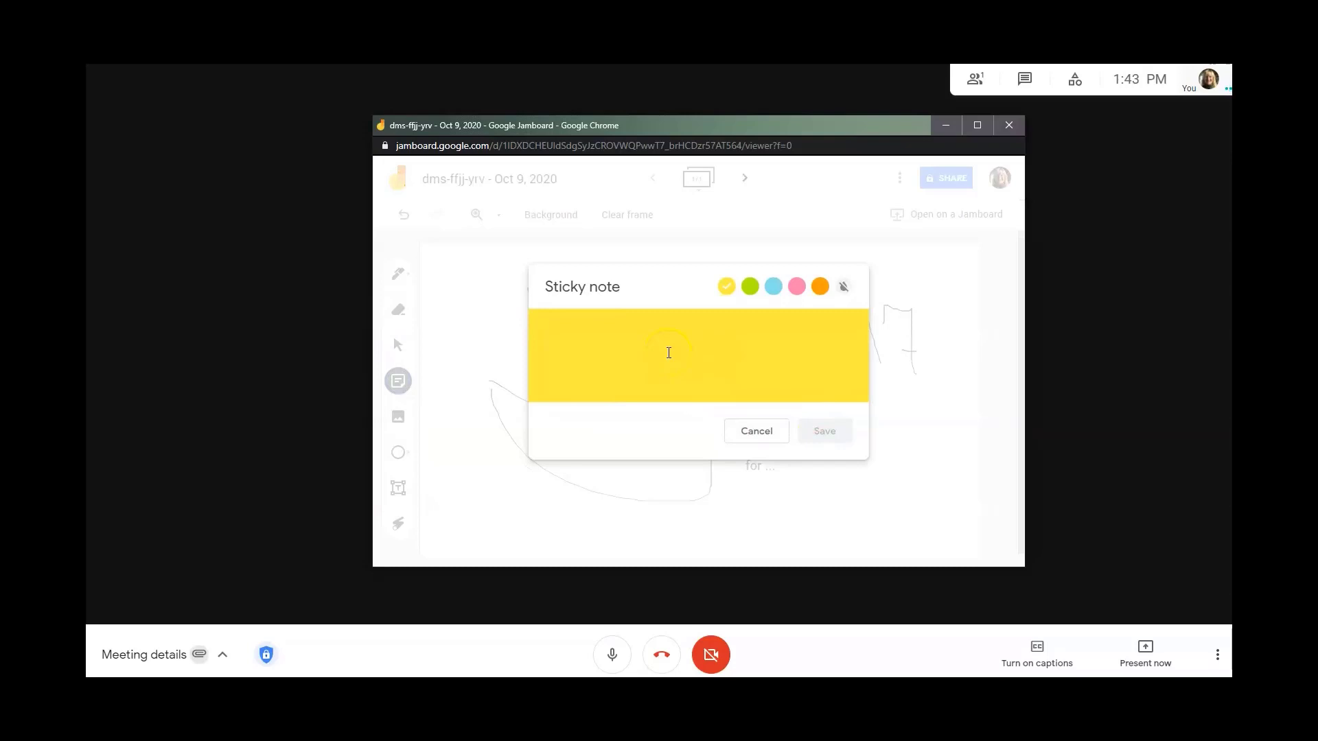
type("Idea bank")
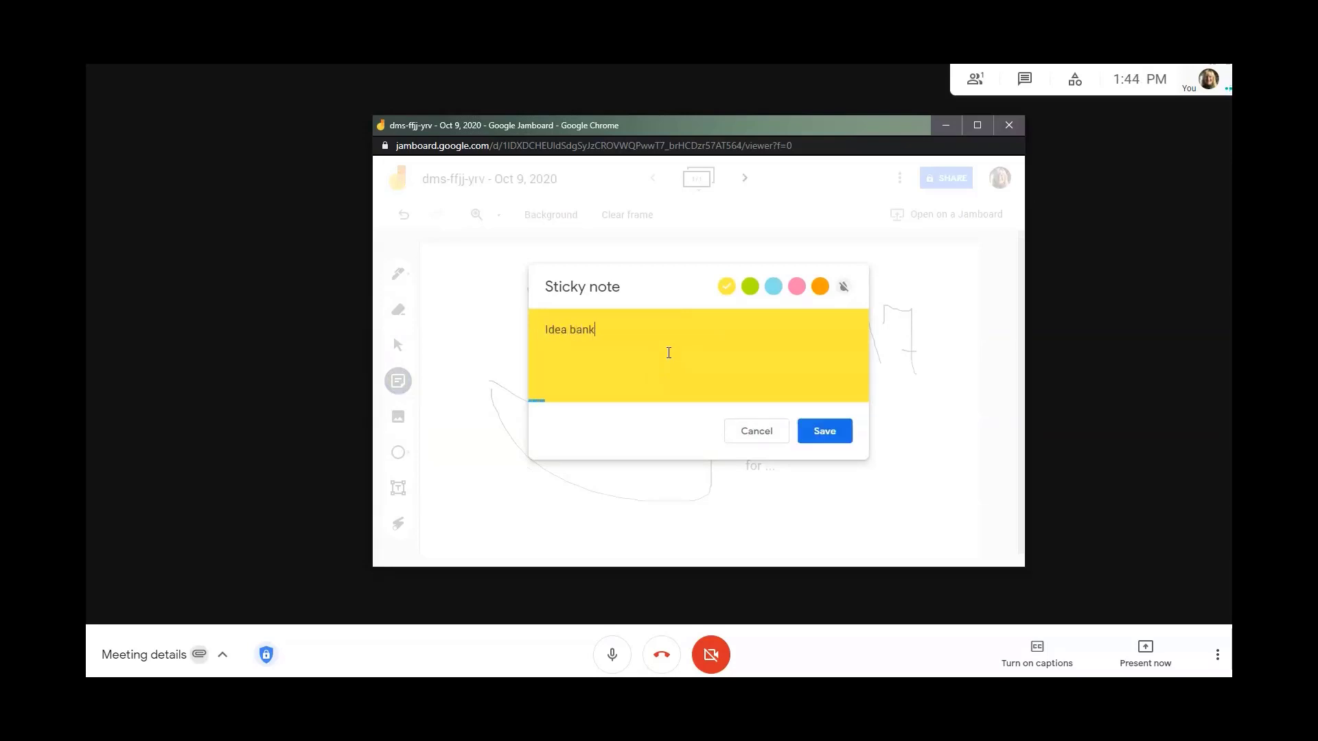
left_click(824, 431)
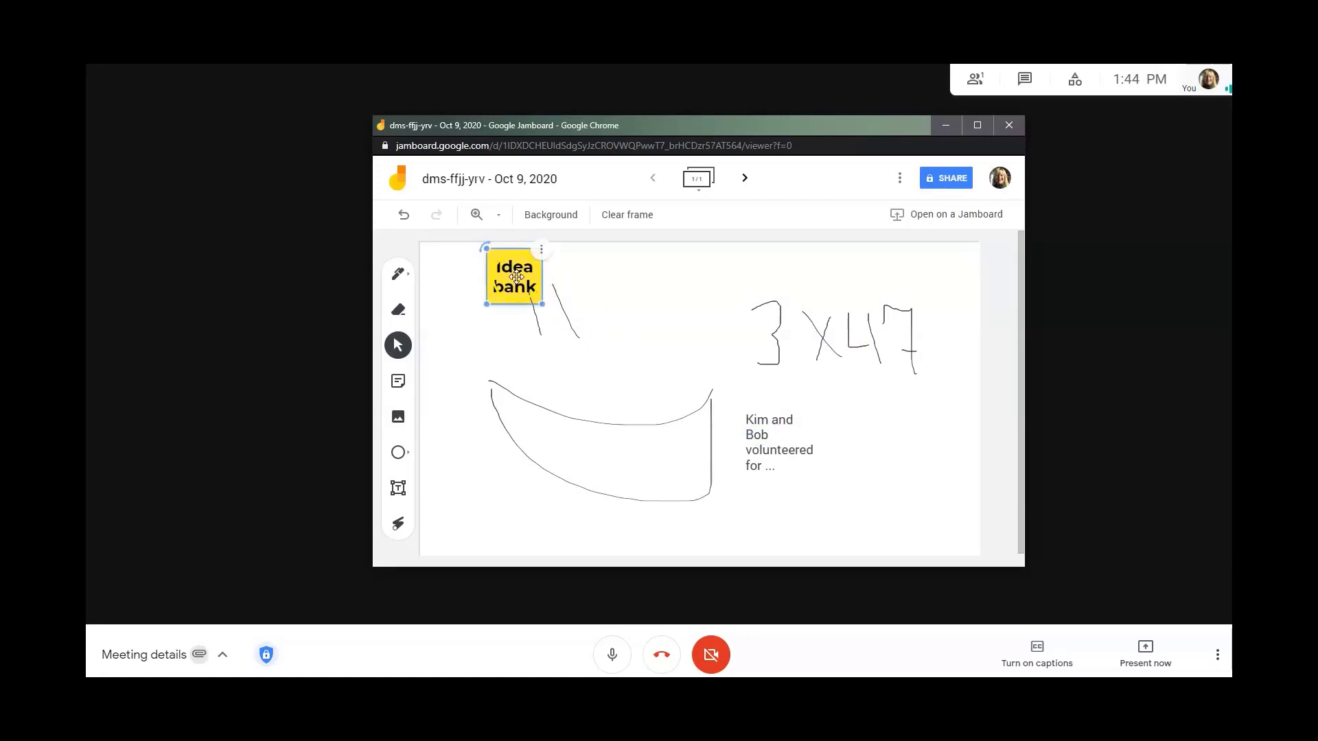
left_click_drag(525, 278, 894, 445)
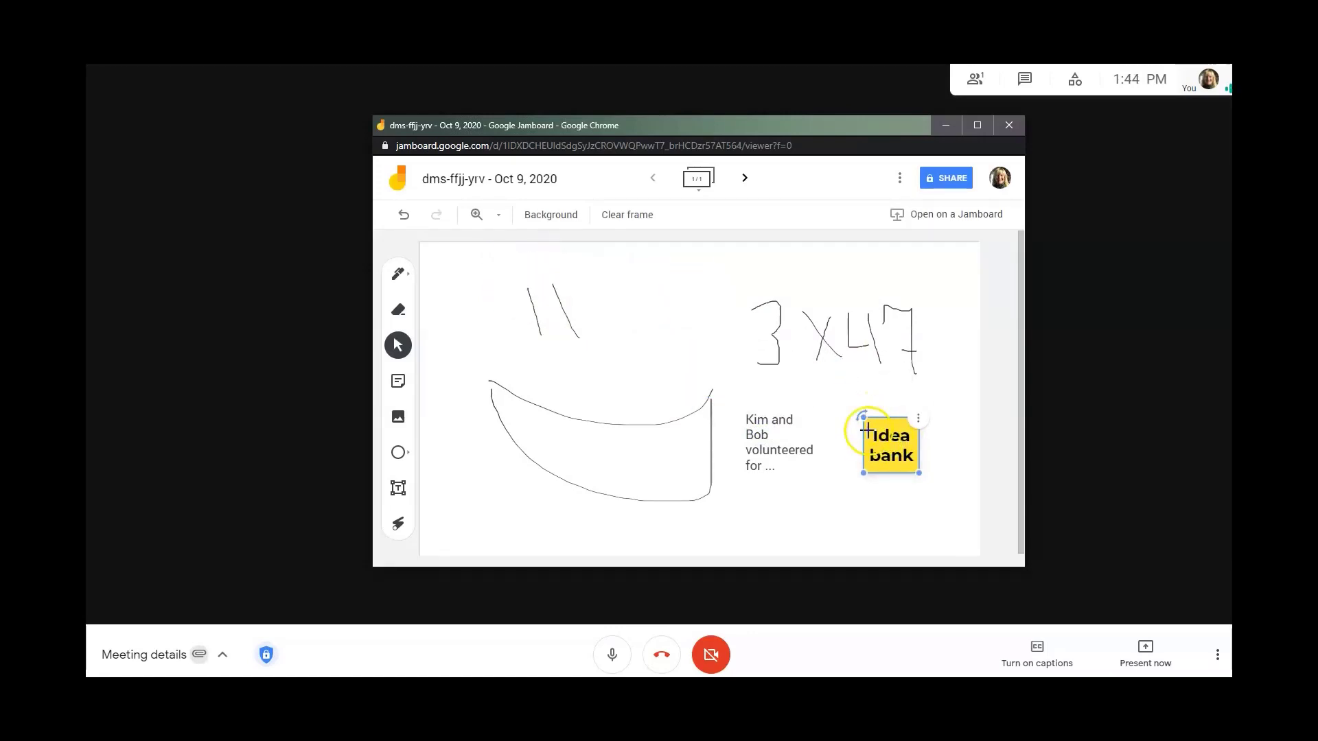
left_click_drag(920, 474, 951, 506)
left_click(603, 462)
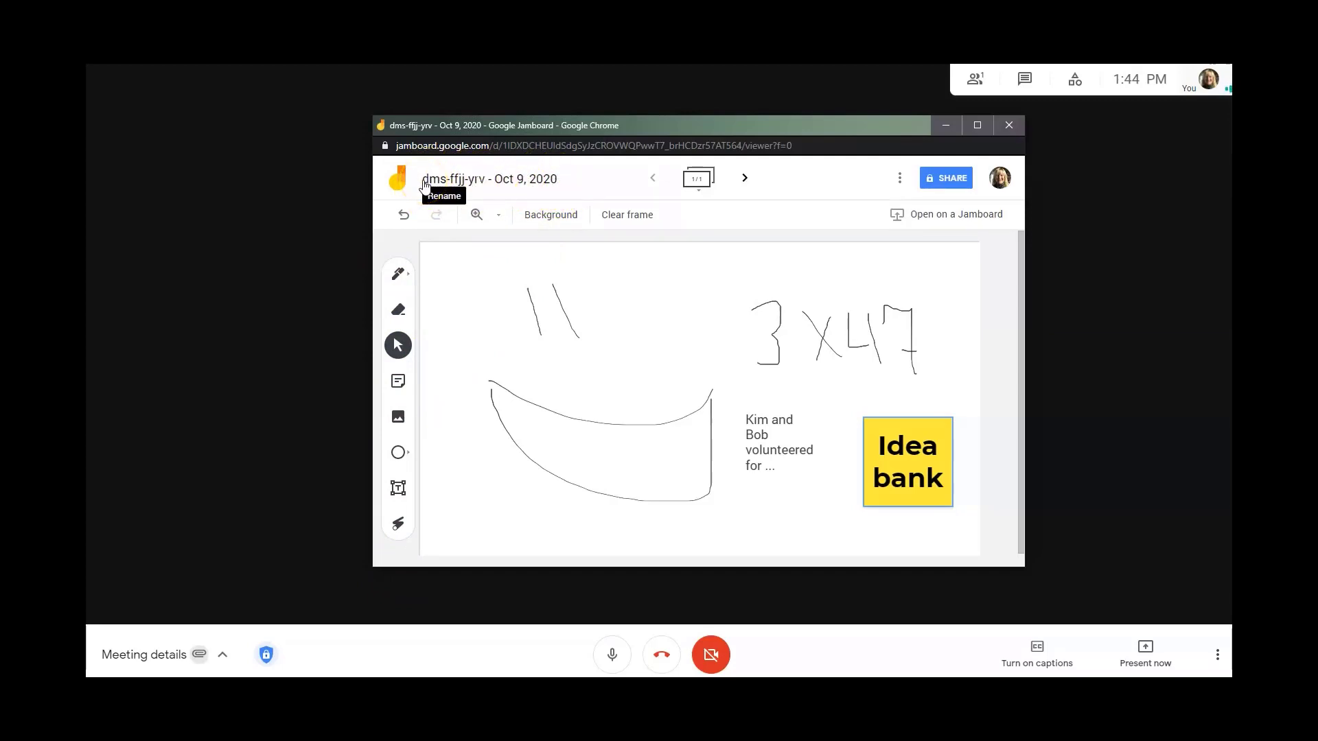
Shift the whiteboard window aside and open the meeting chat to view the shared Jam link
left_click(495, 189)
left_click_drag(686, 126, 452, 99)
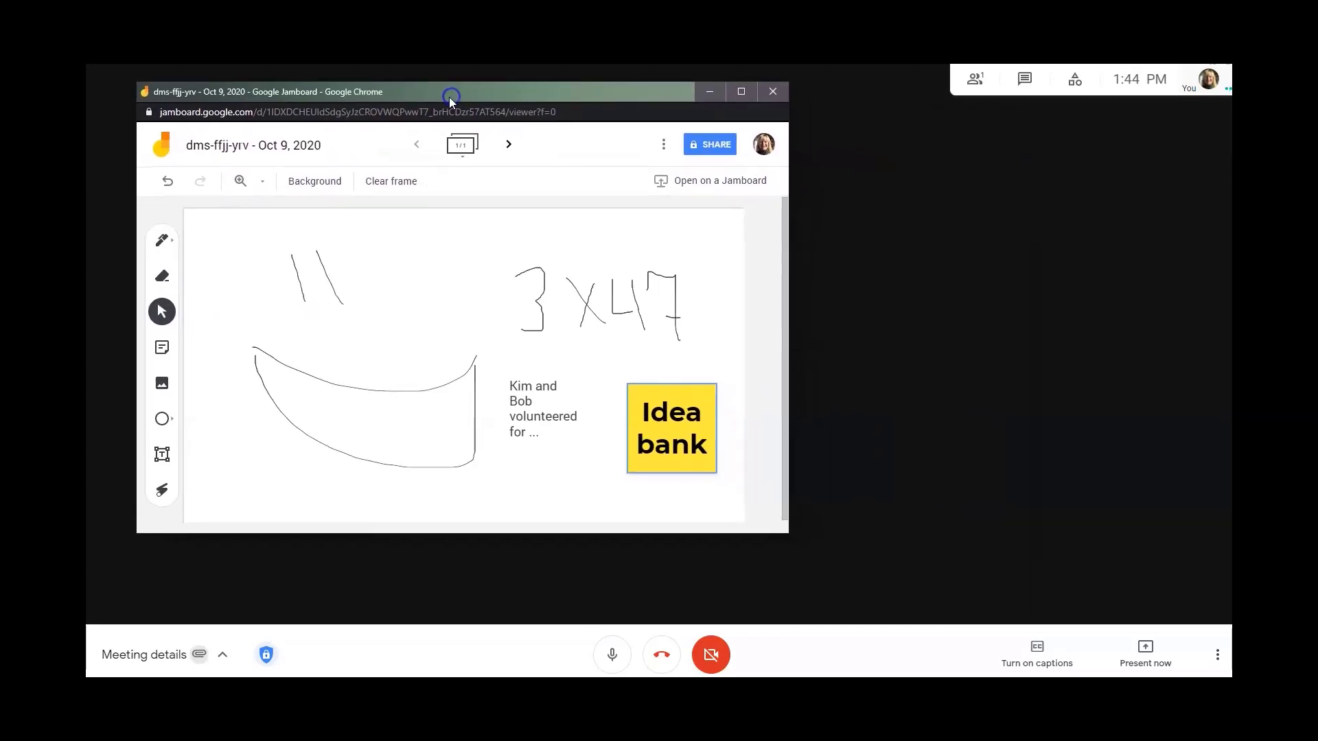
left_click(1016, 81)
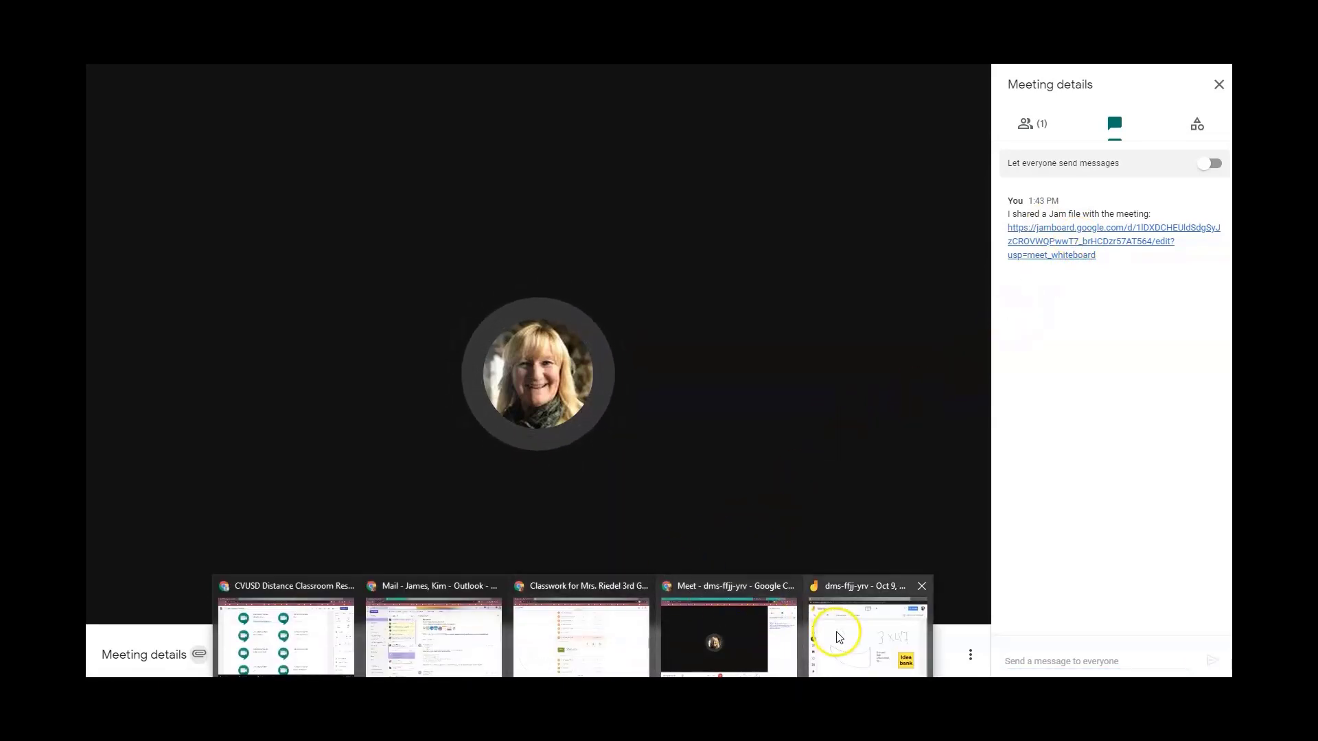
Switch back to the Jamboard window and change the Jam's link sharing to Chino Valley Unified School District
left_click(842, 639)
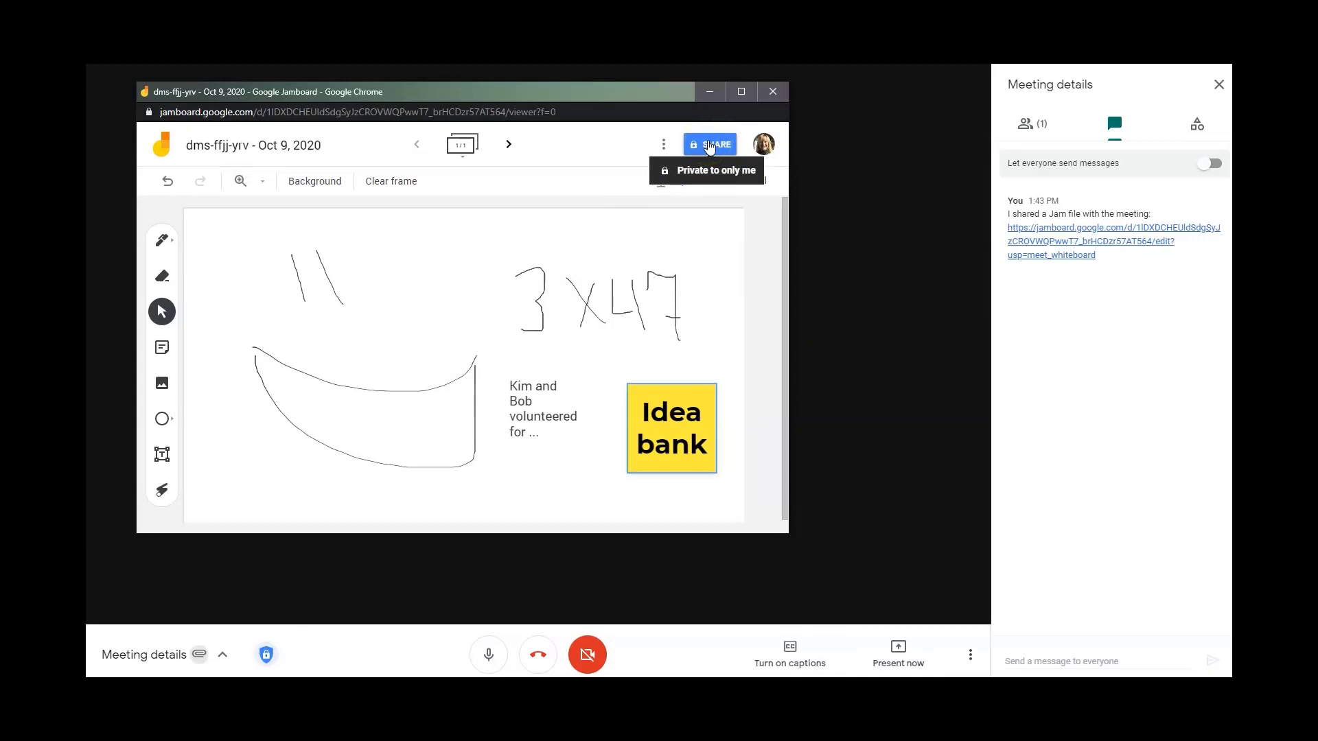
left_click(709, 148)
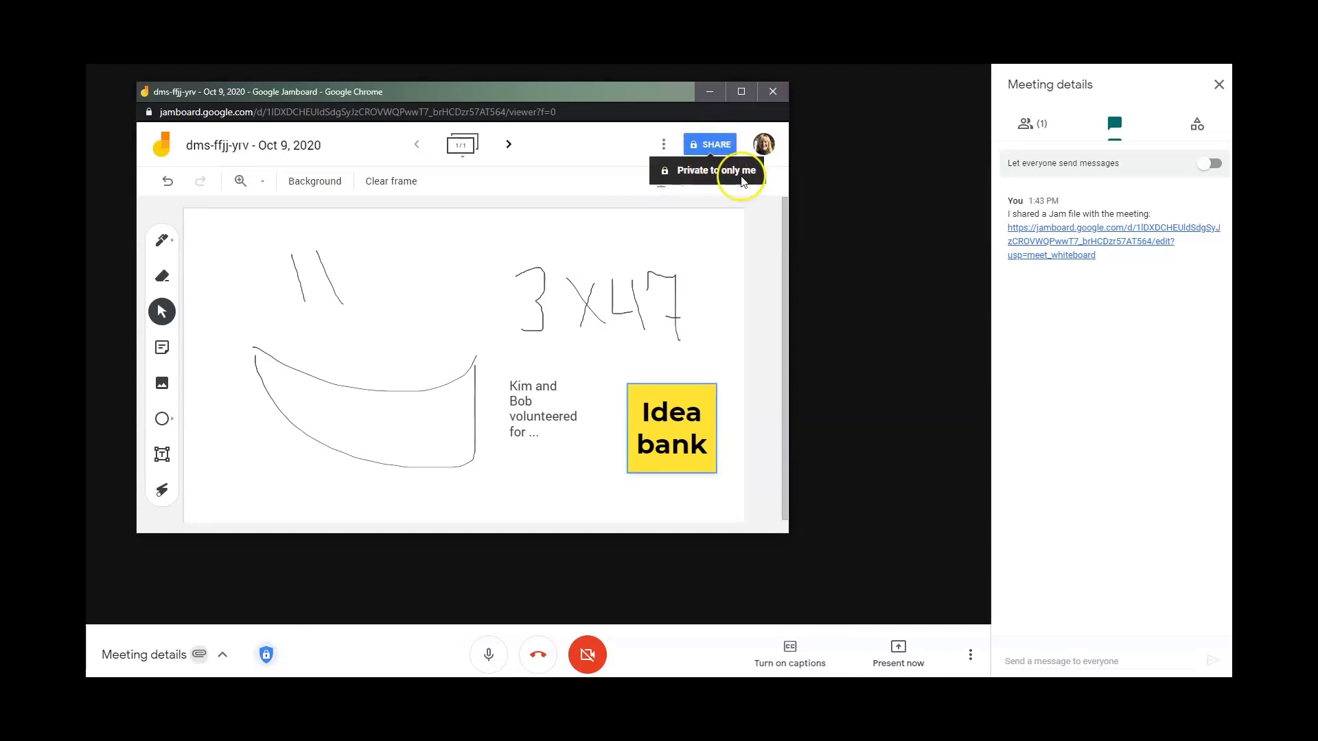
left_click(706, 157)
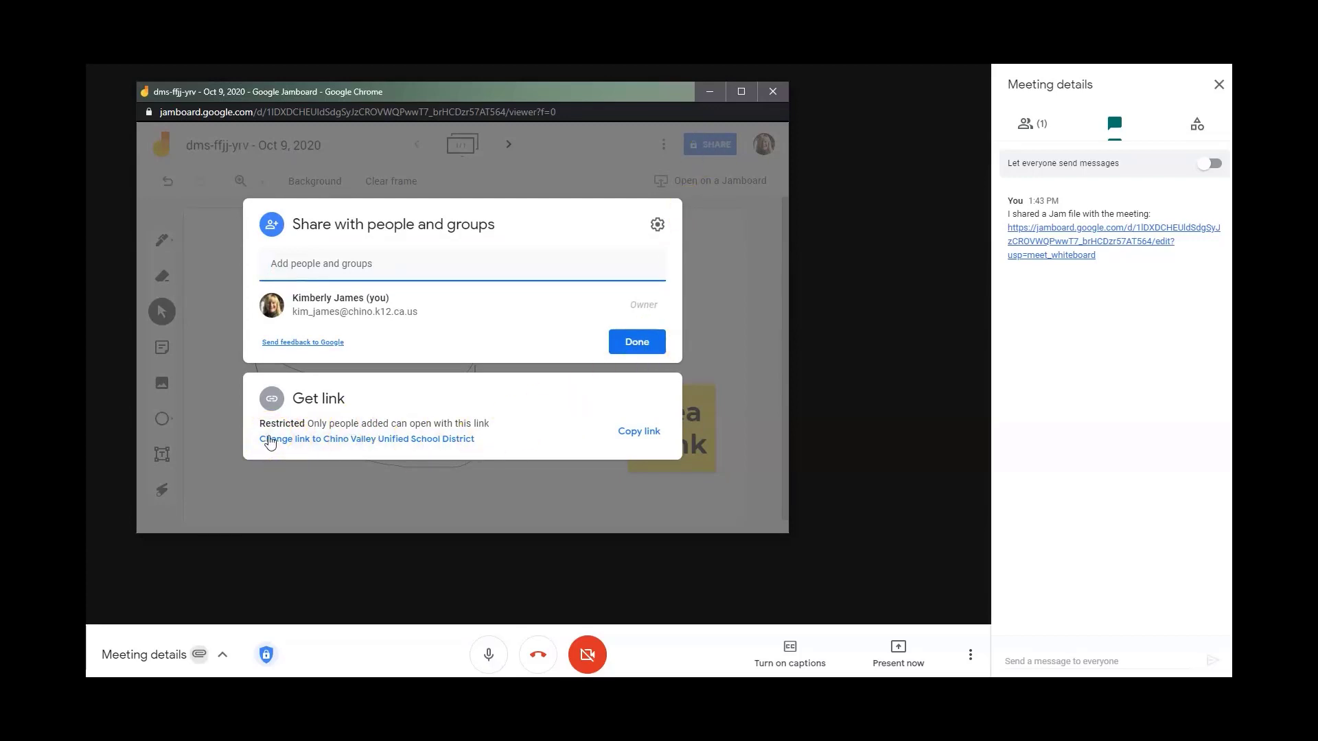
left_click(312, 443)
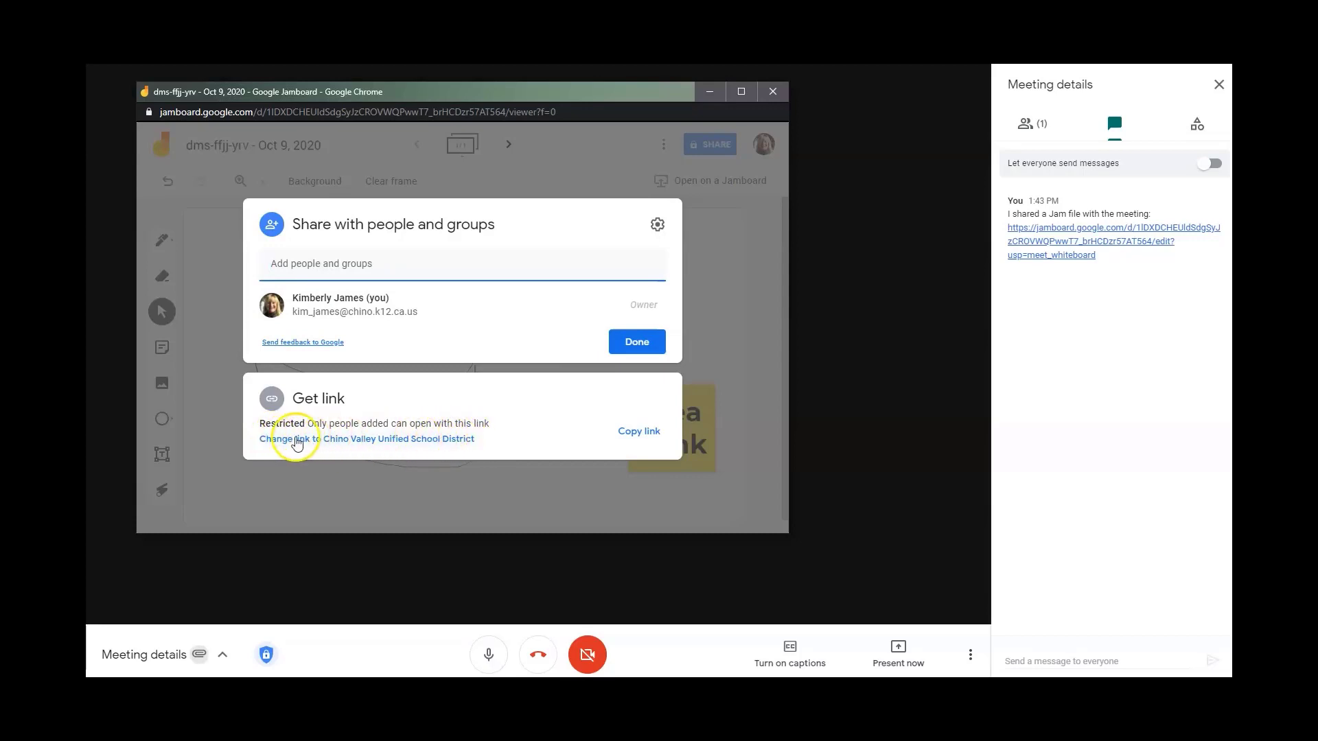
left_click(398, 443)
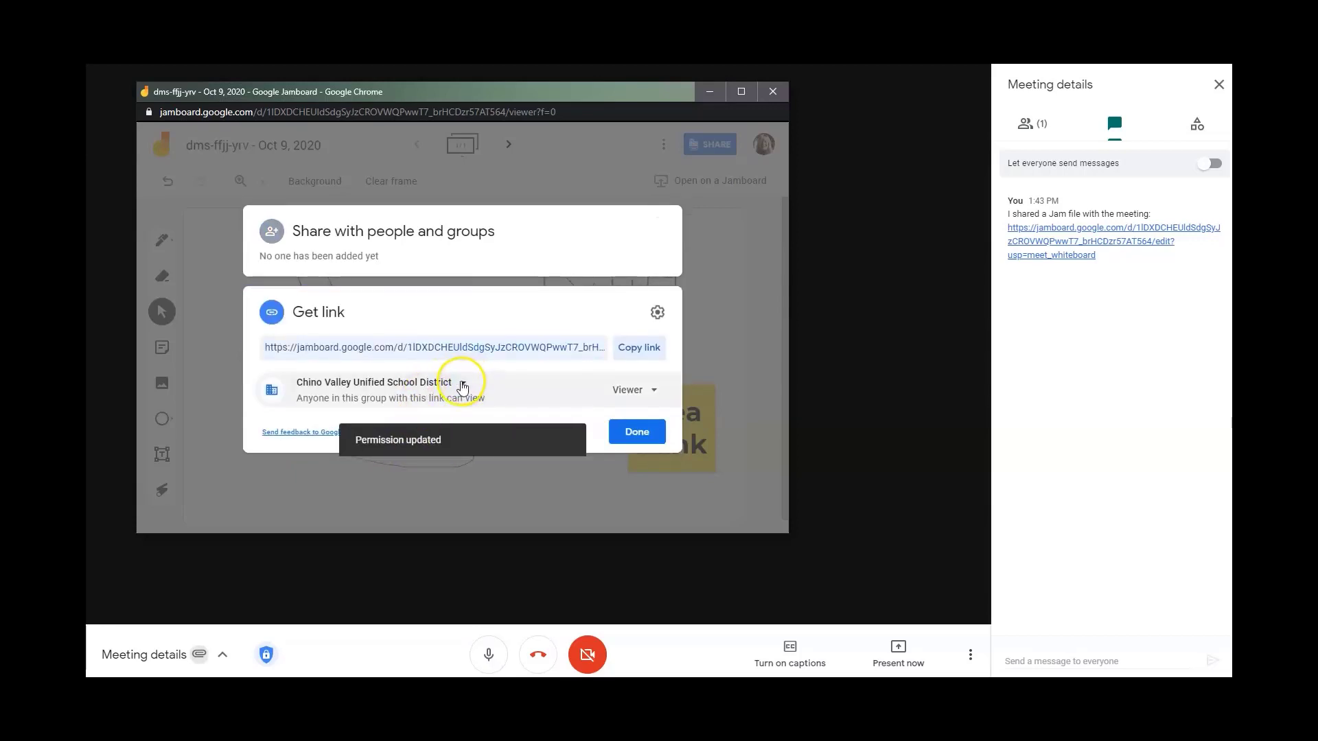
Change the Jam's link access to Anyone with the link and set the role to Editor
left_click(463, 384)
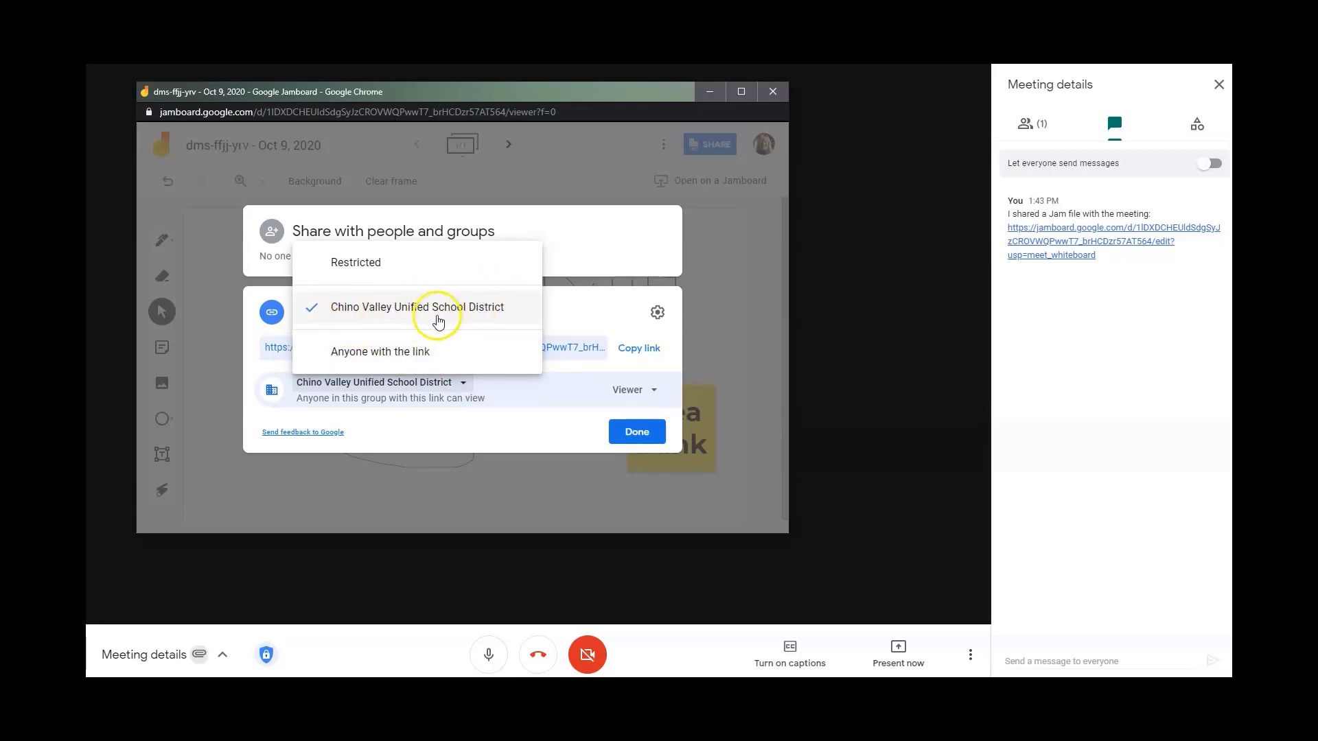
left_click(387, 353)
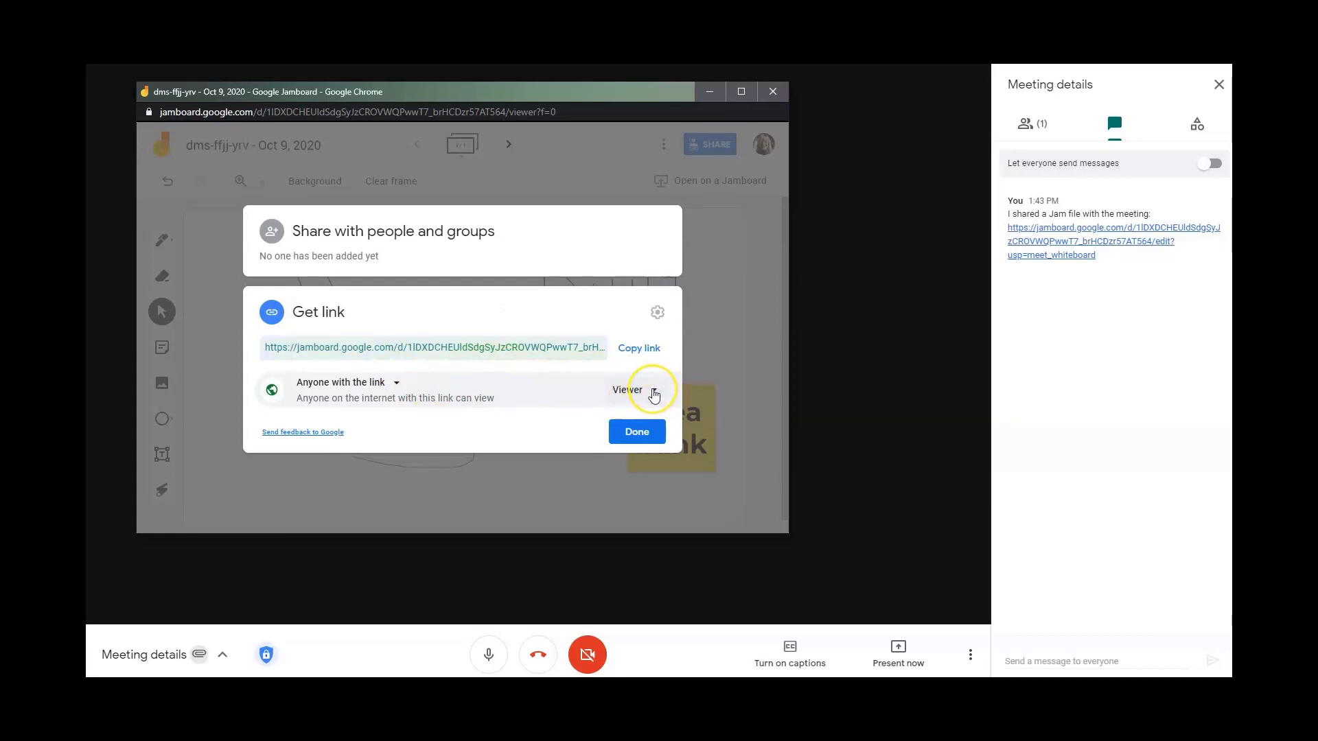
left_click(654, 394)
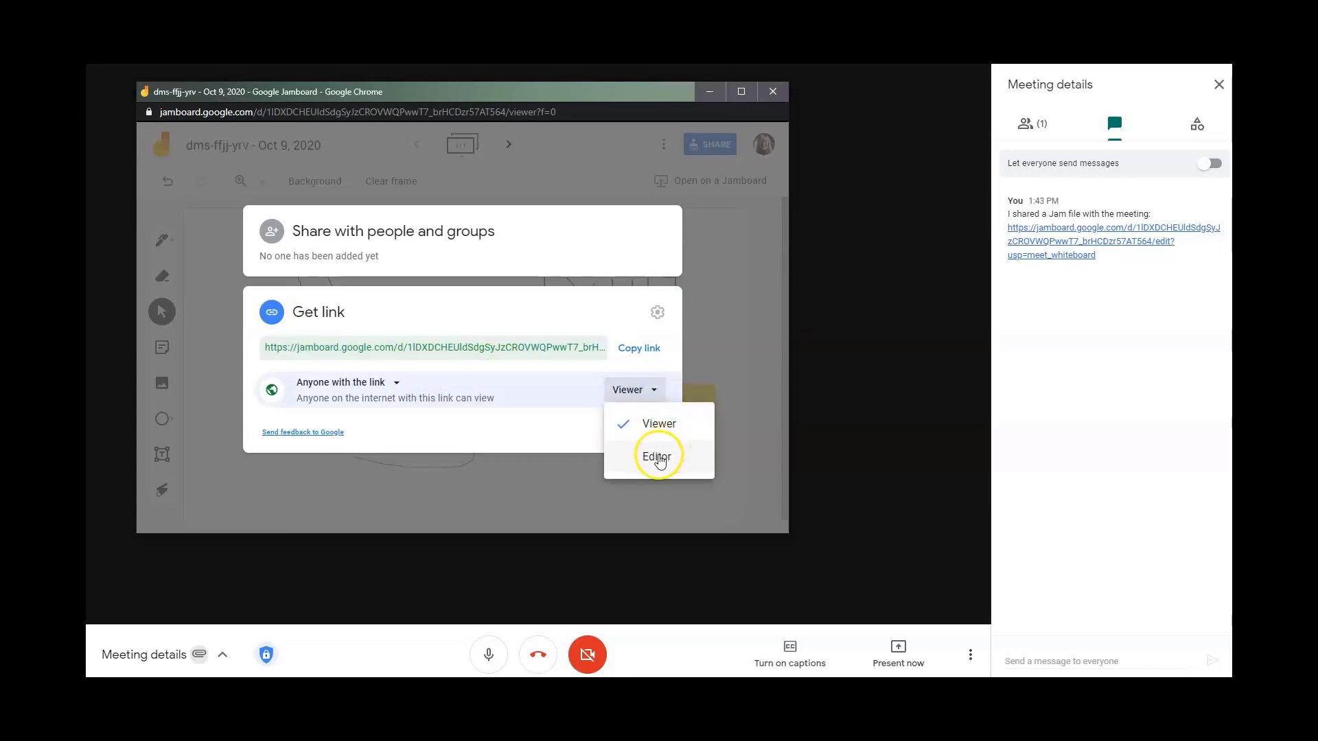
left_click(656, 454)
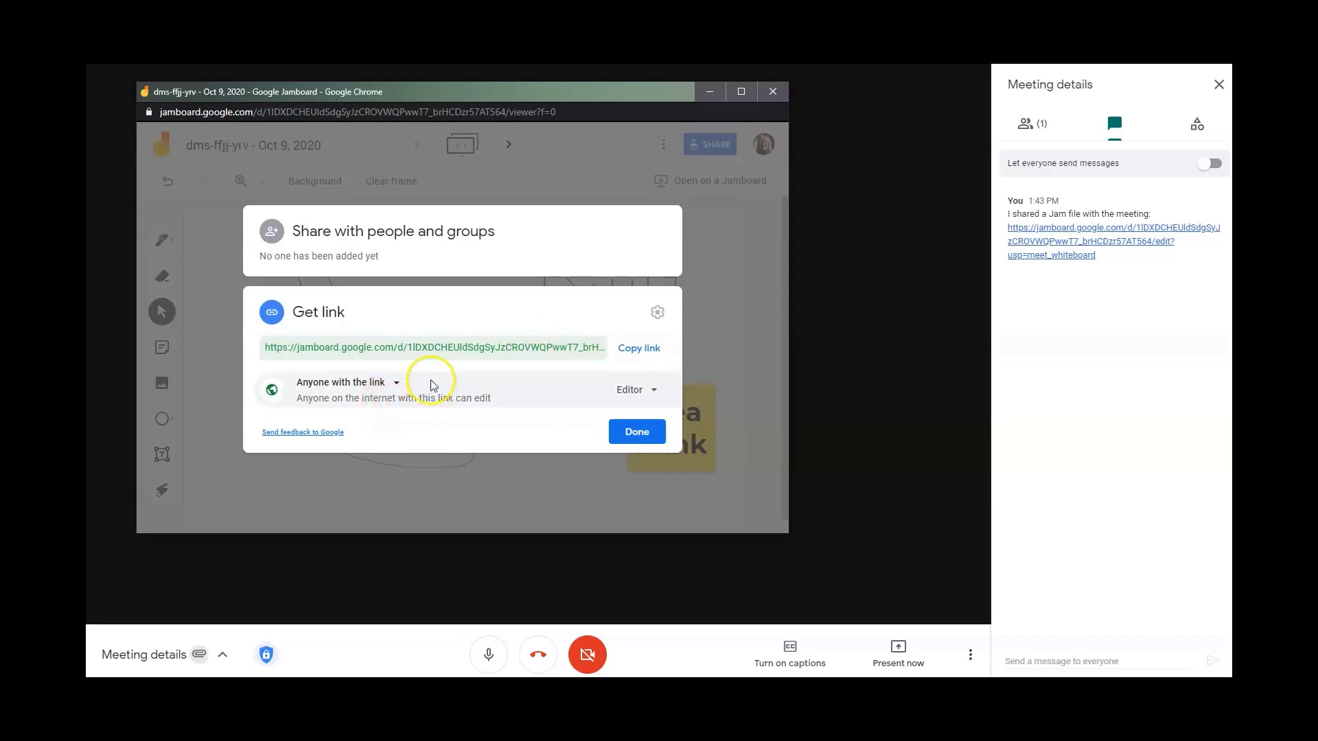
Set the Jam's link access to Restricted
left_click(395, 386)
left_click(396, 390)
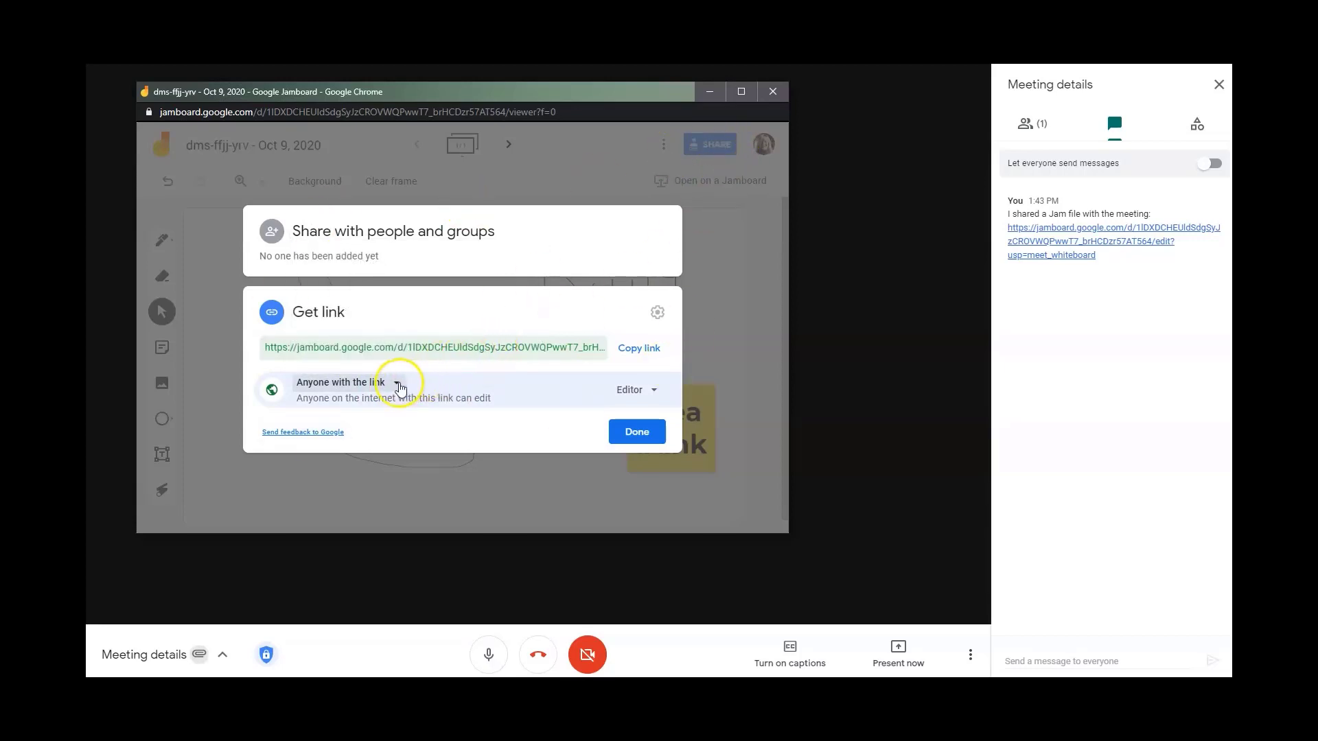
left_click(368, 263)
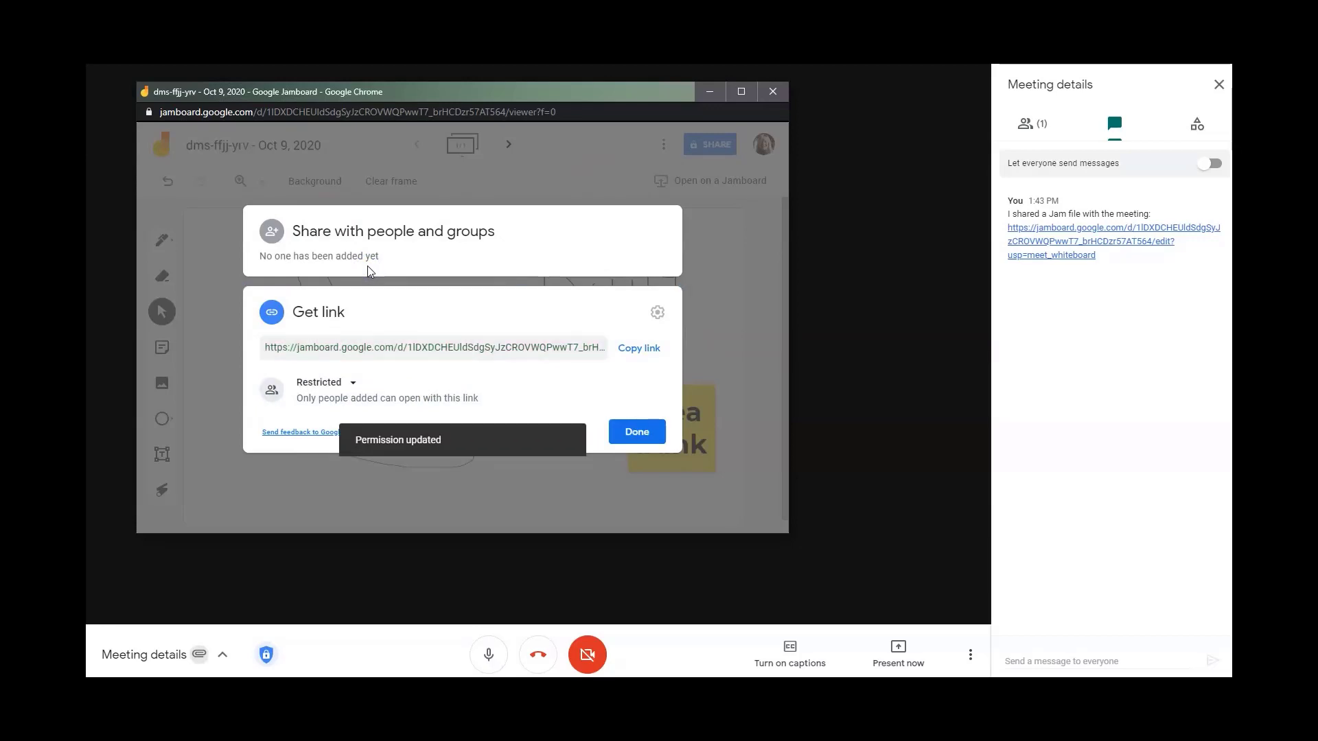
Open the restricted Jam to Anyone with the link as Editor, and copy the sharing link
left_click(352, 383)
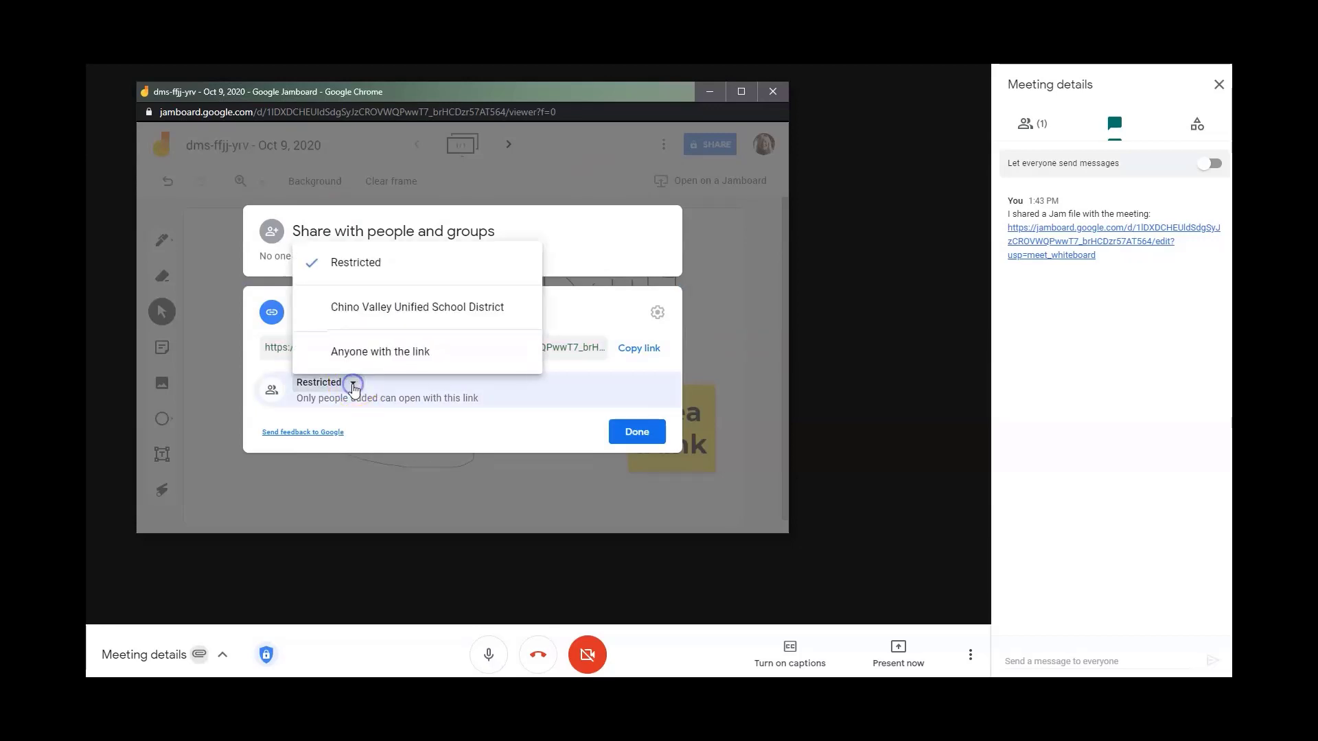
left_click(333, 352)
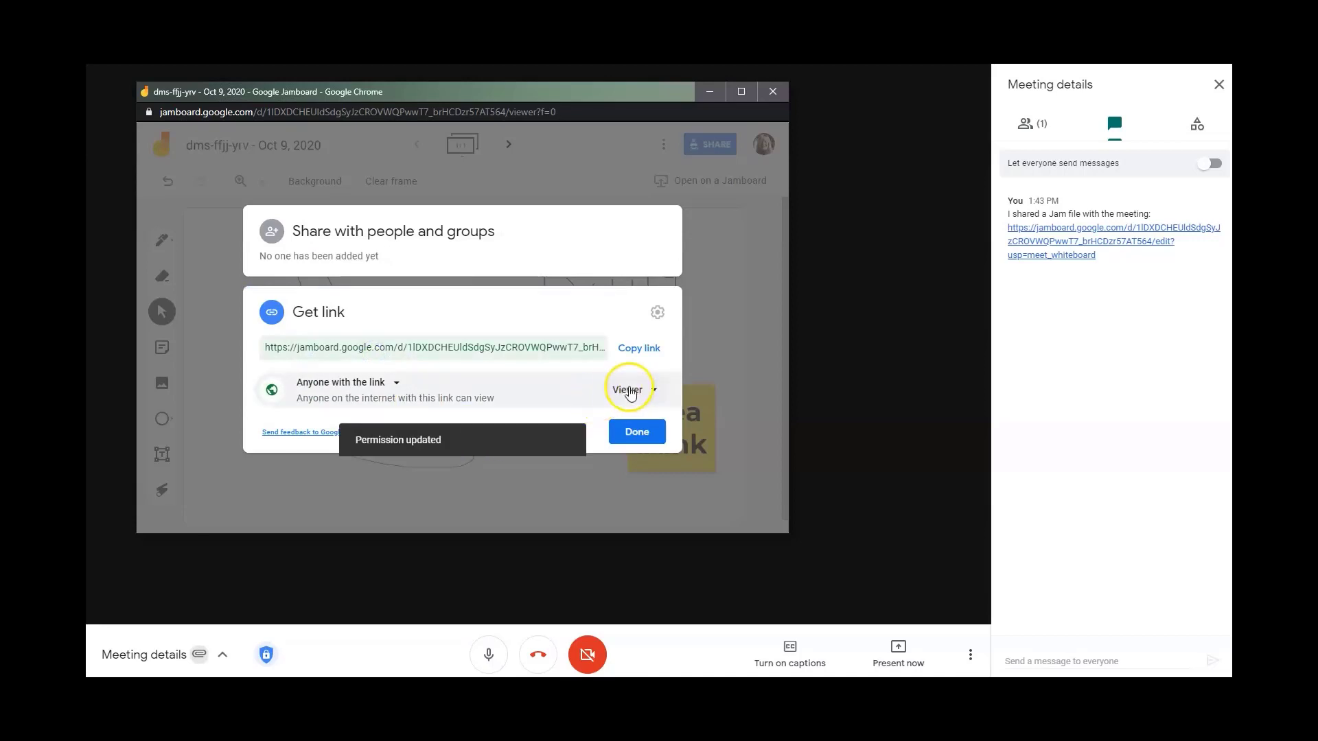
left_click(639, 392)
left_click(649, 451)
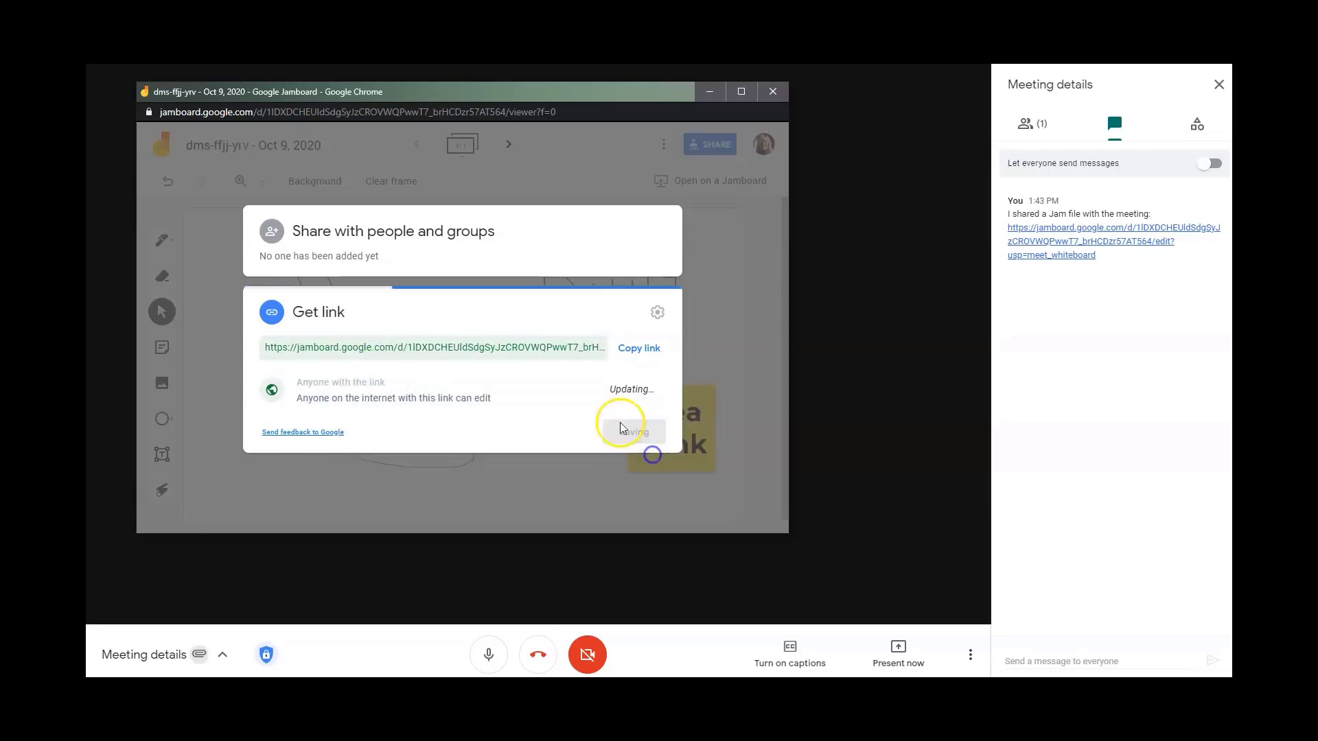
left_click(640, 349)
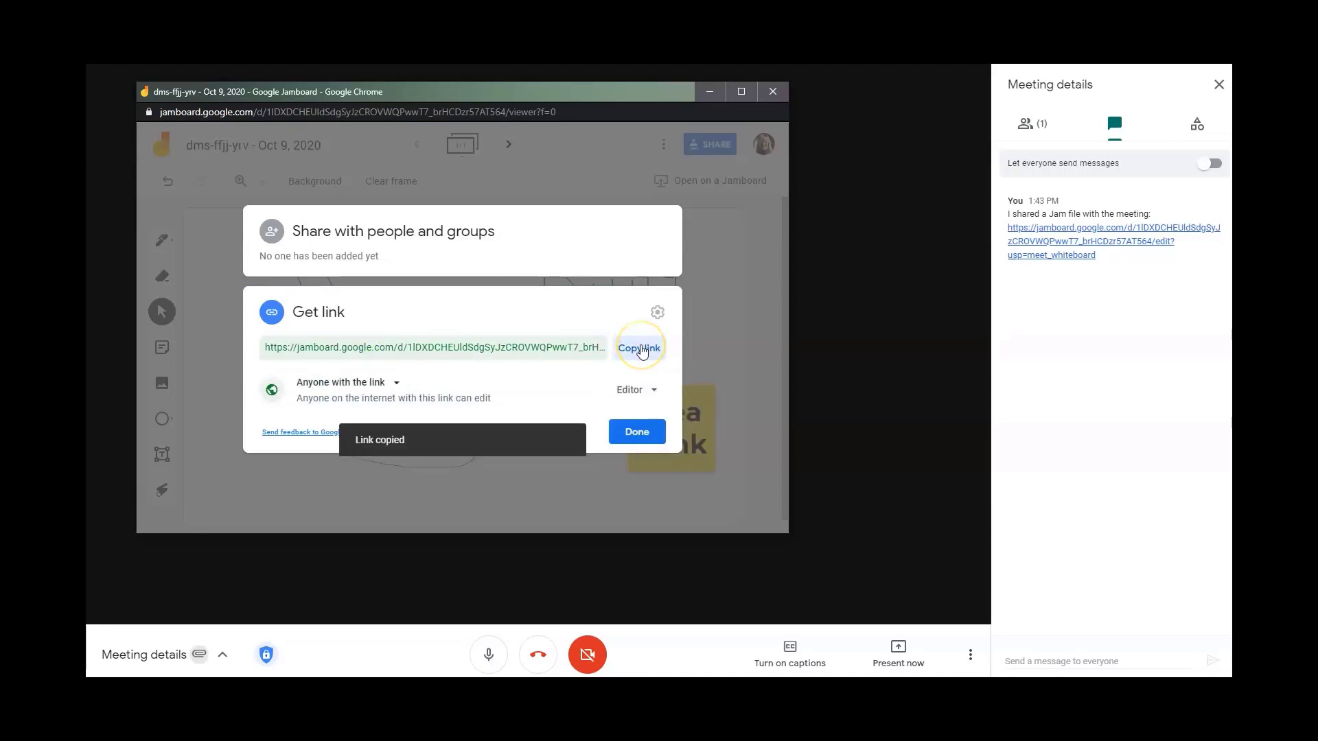
Switch to the Meet call and send the copied Jam sharing link to everyone in the meeting chat
left_click(1056, 656)
left_click(1057, 660)
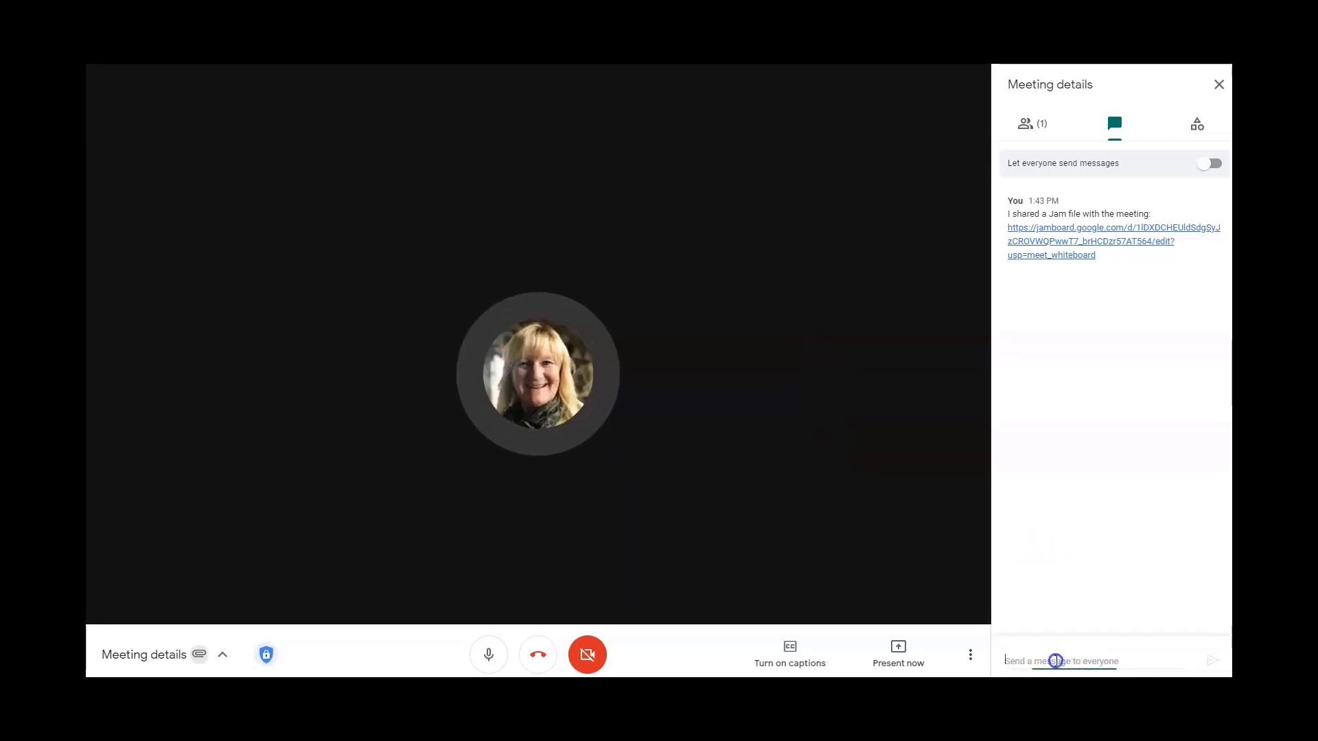
key("ctrl+v")
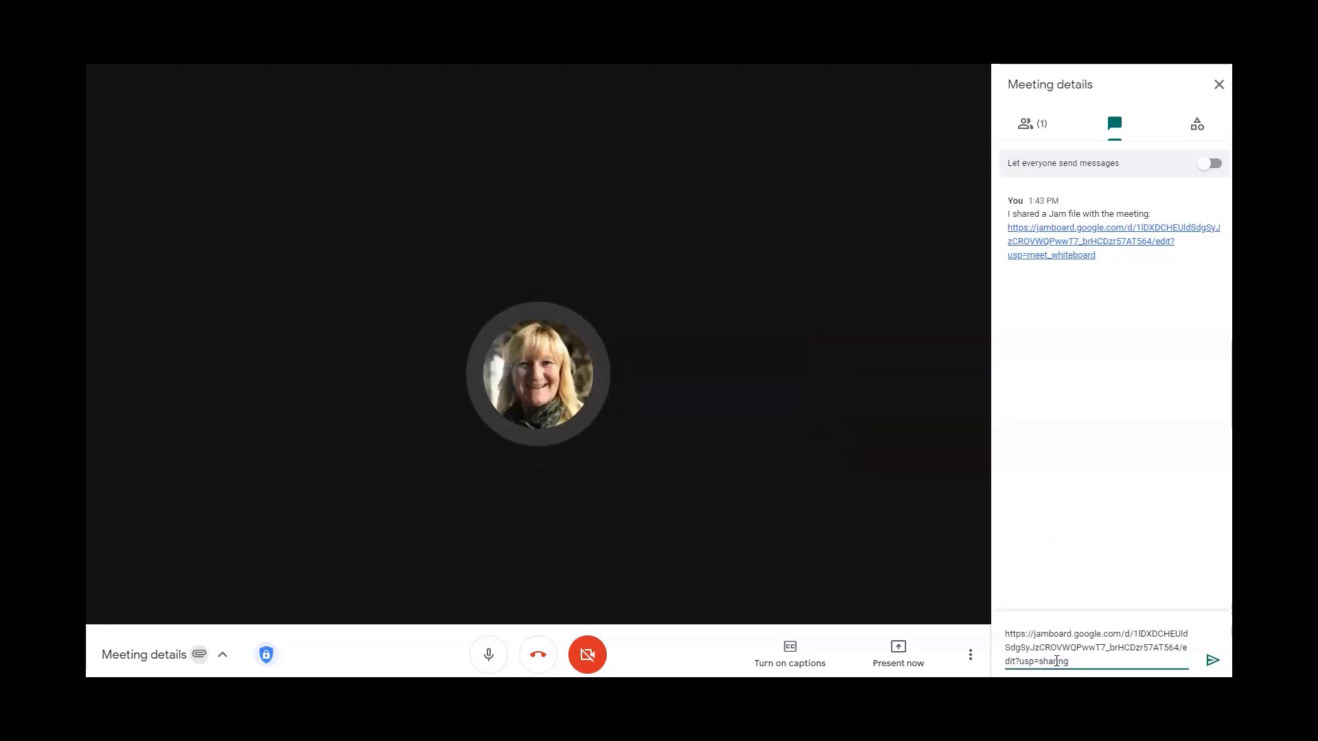
left_click(1213, 660)
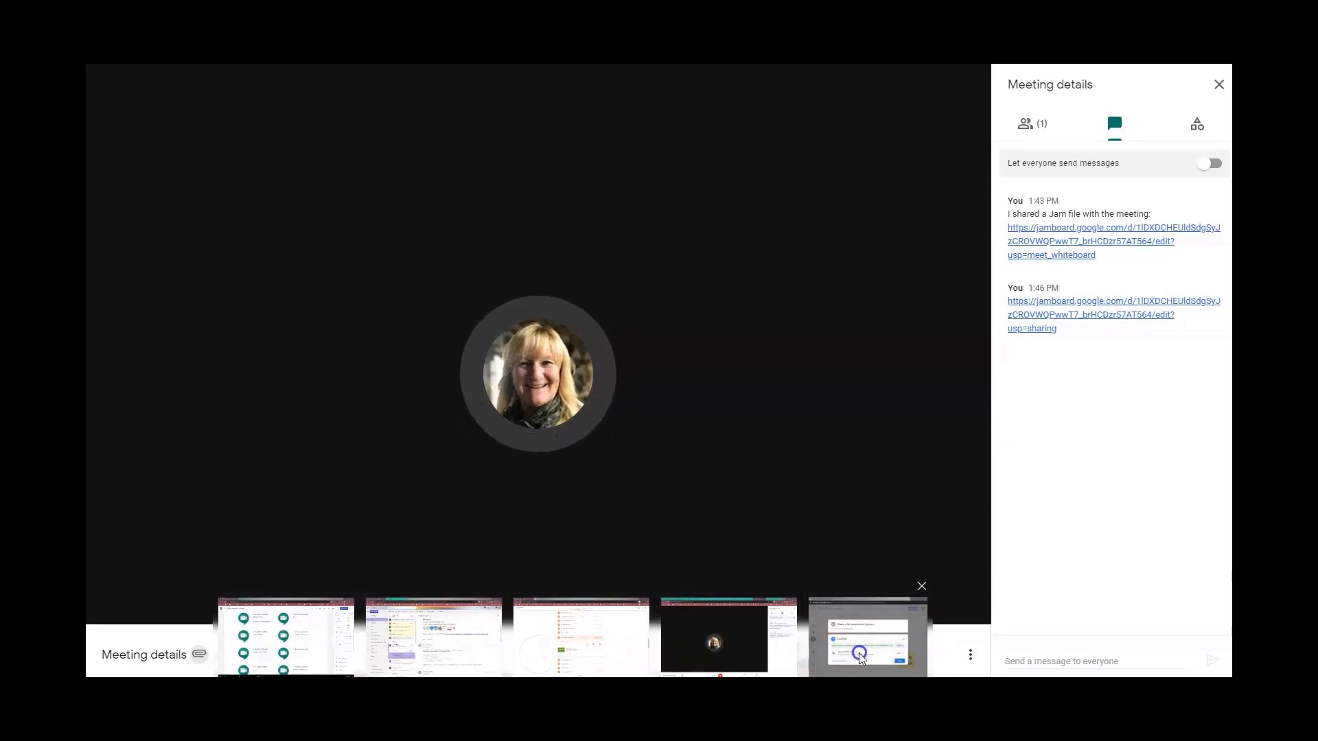
Switch back to the Jamboard window and set the Jam's link access to Restricted
left_click(858, 652)
left_click(642, 433)
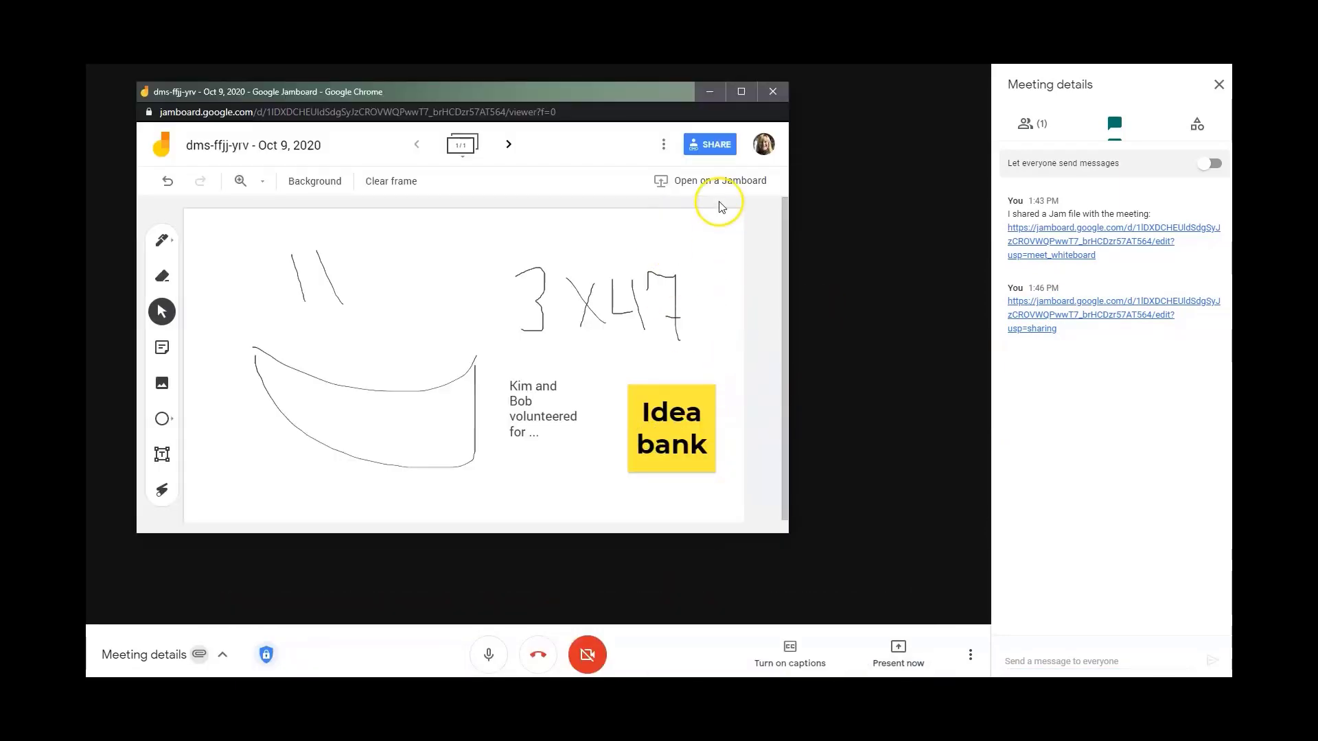
left_click(711, 160)
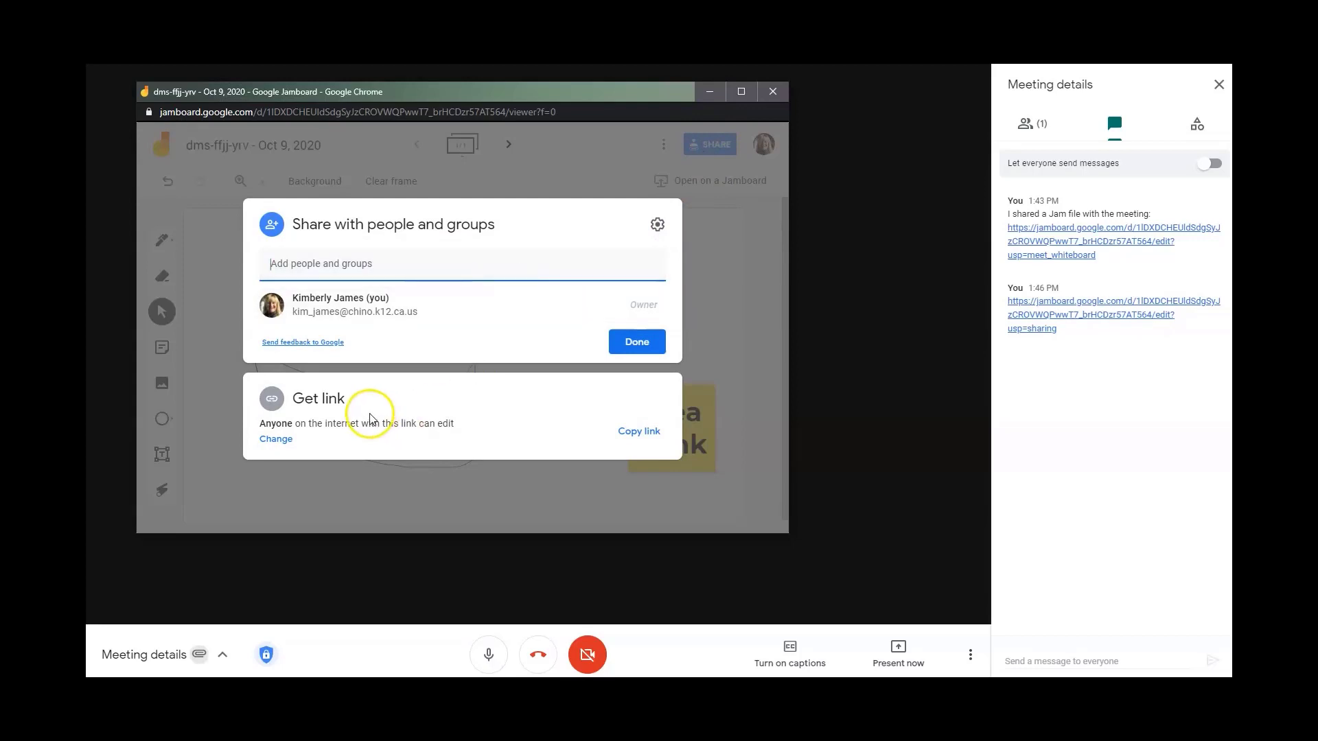
left_click(274, 441)
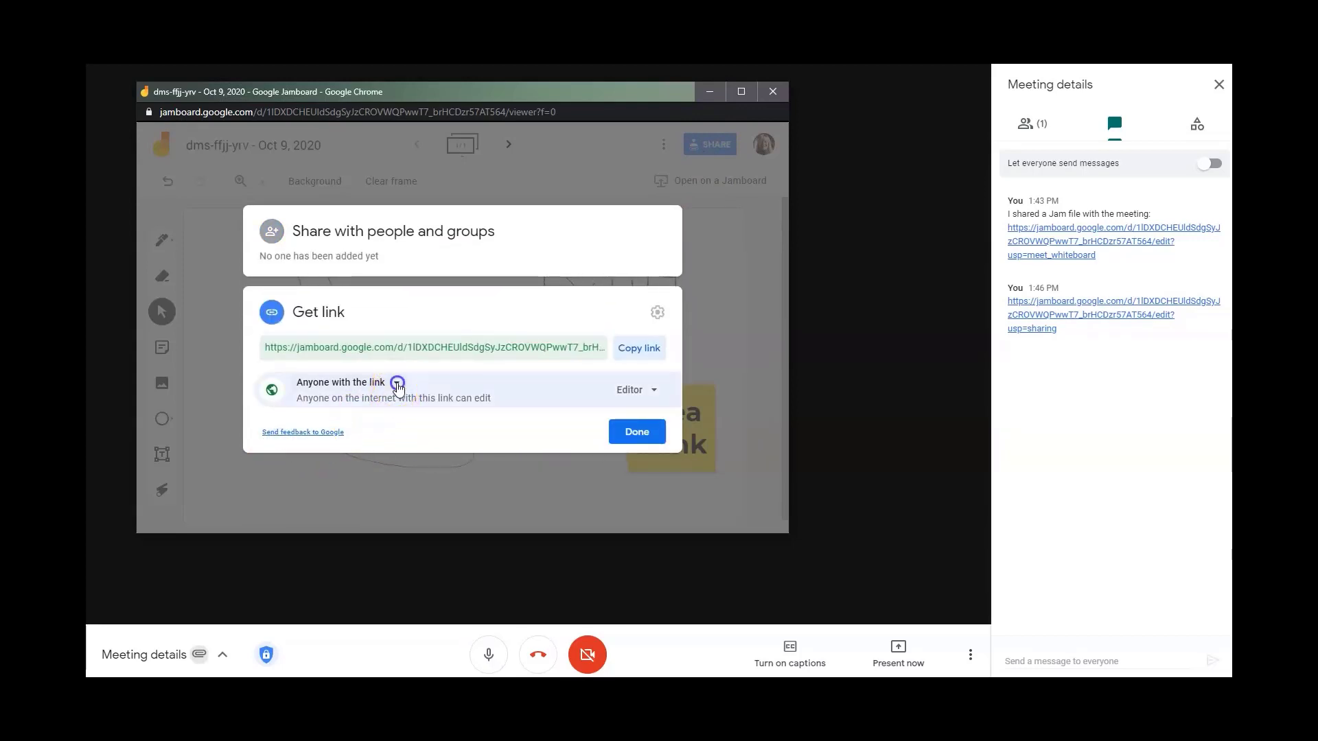
left_click(397, 386)
left_click(365, 259)
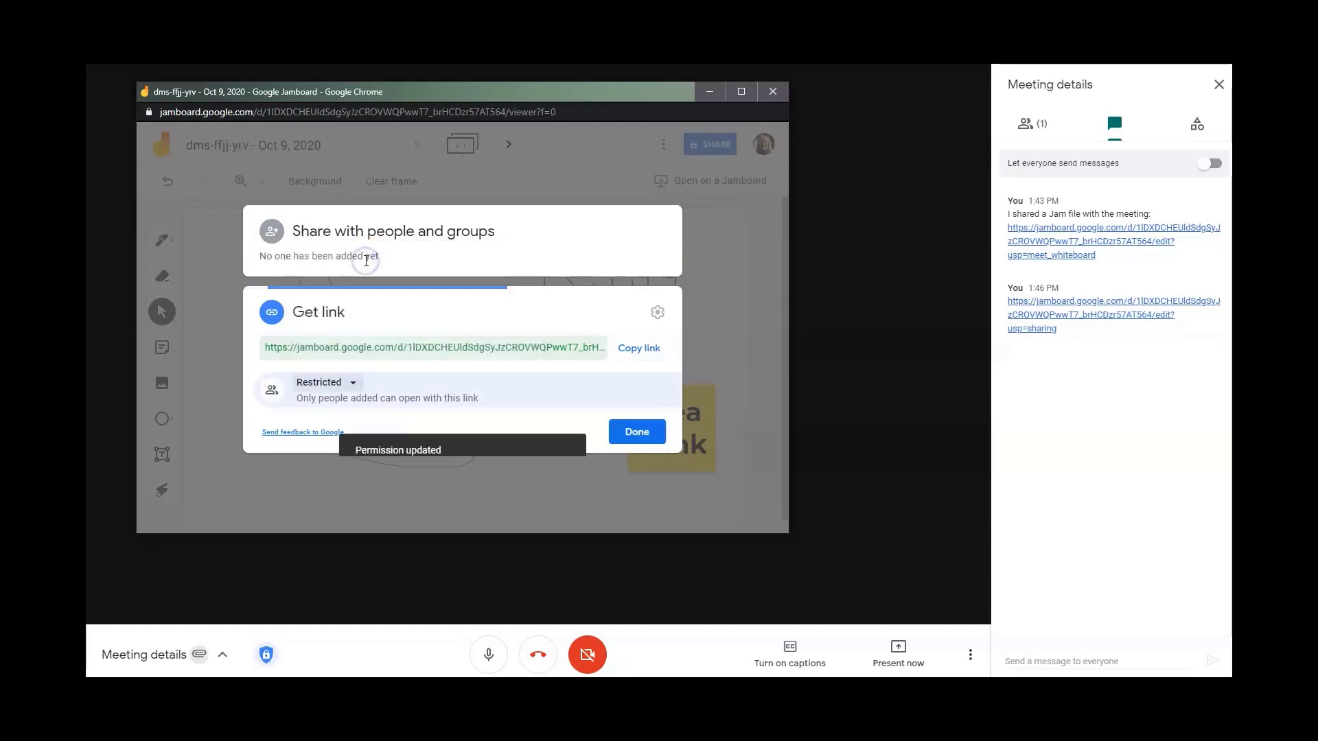
left_click(635, 431)
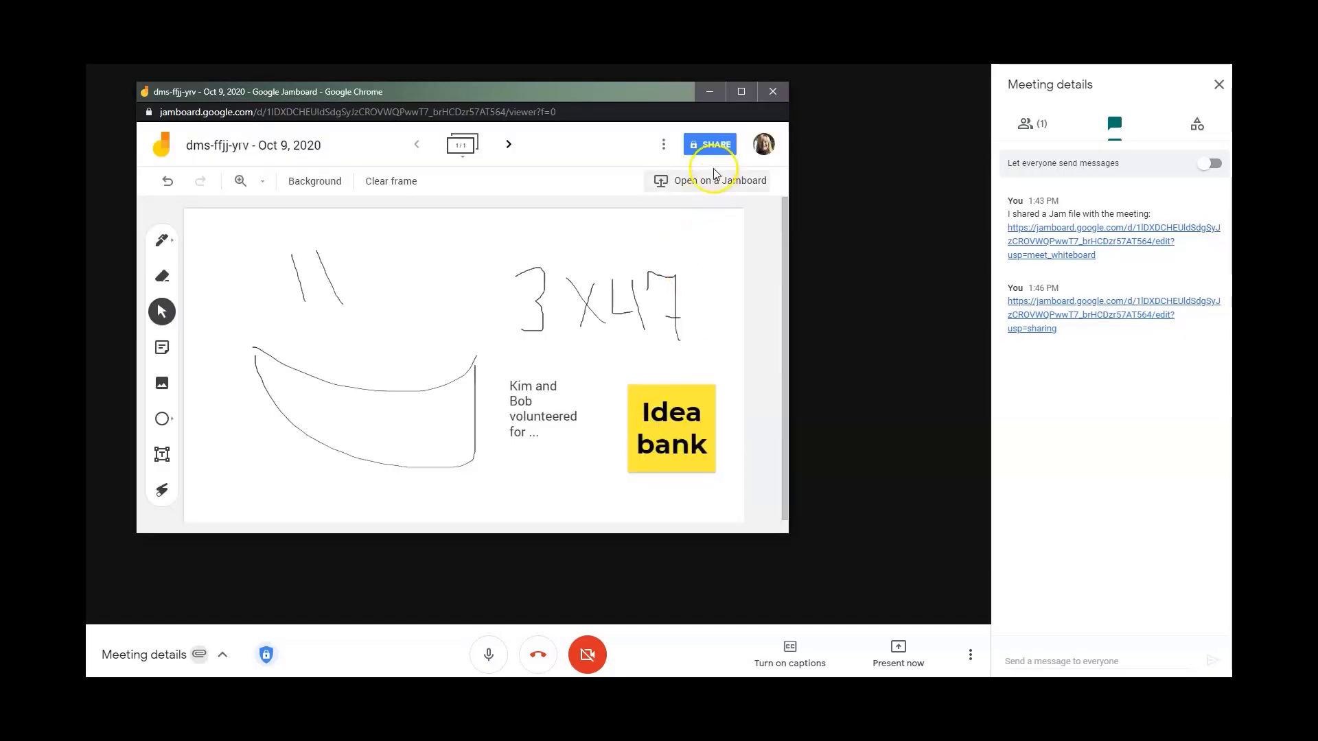
Share the Jam directly with two suggested contacts as Editor, keeping Notify people enabled, and send the invitation
left_click(712, 144)
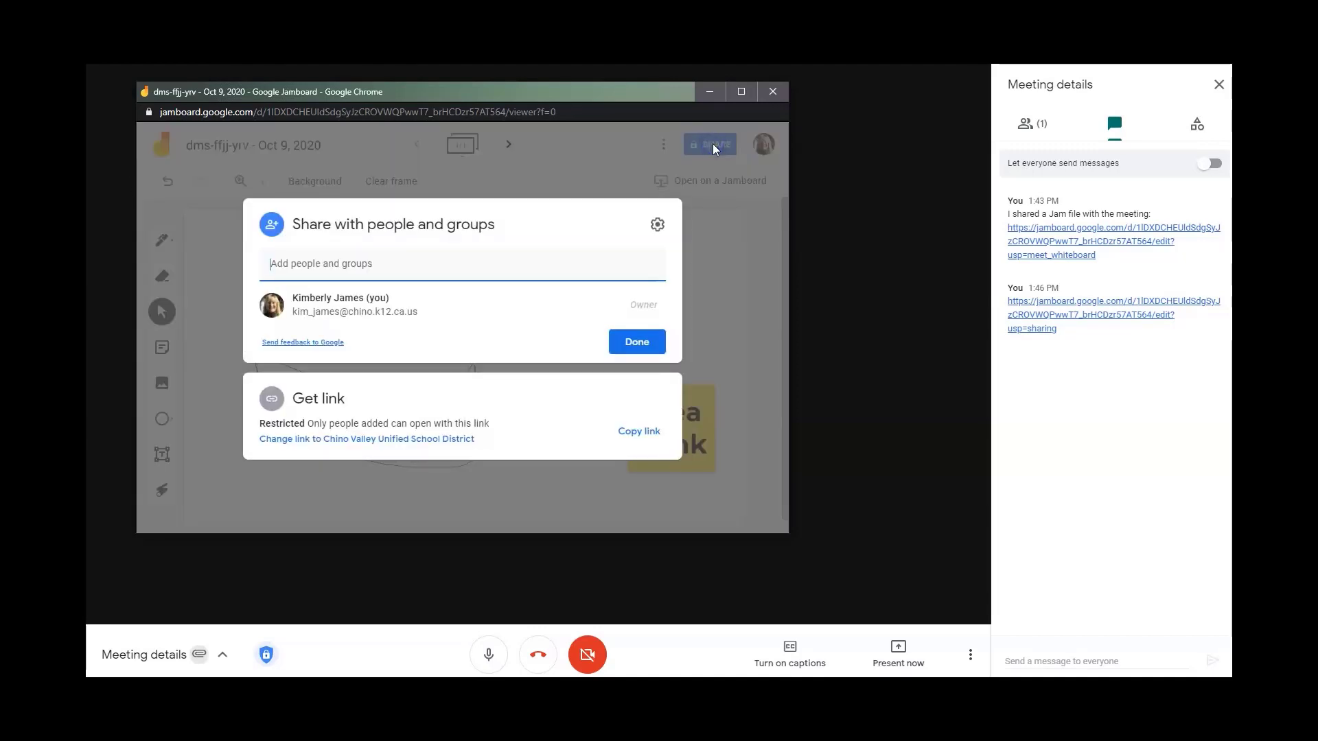
left_click(299, 256)
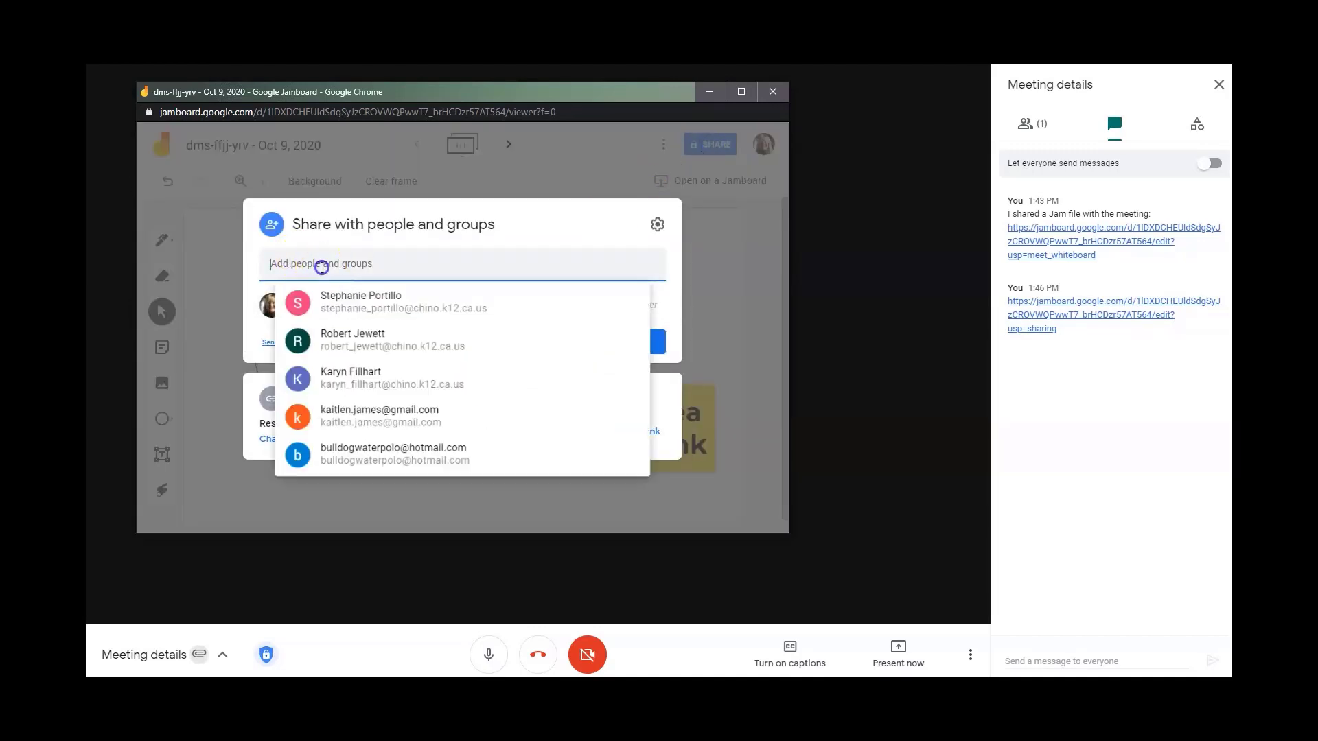
left_click(371, 304)
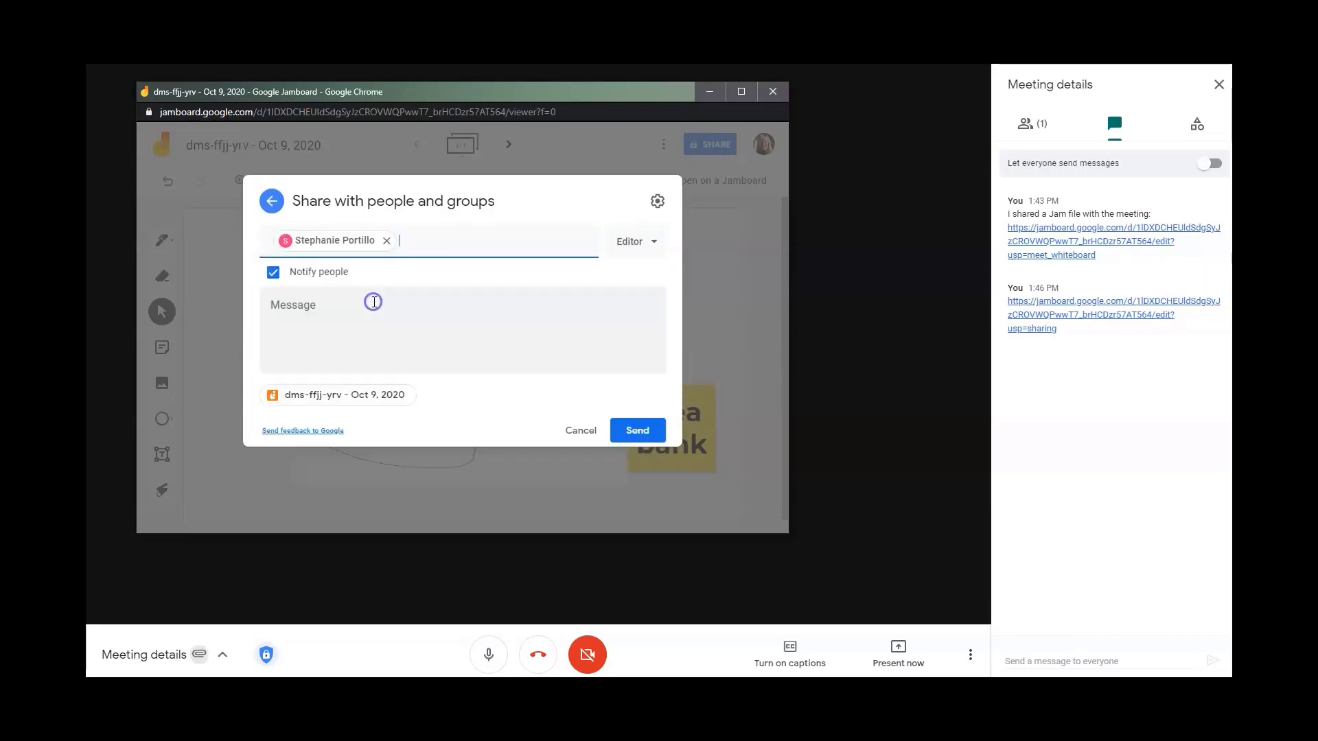
left_click(443, 254)
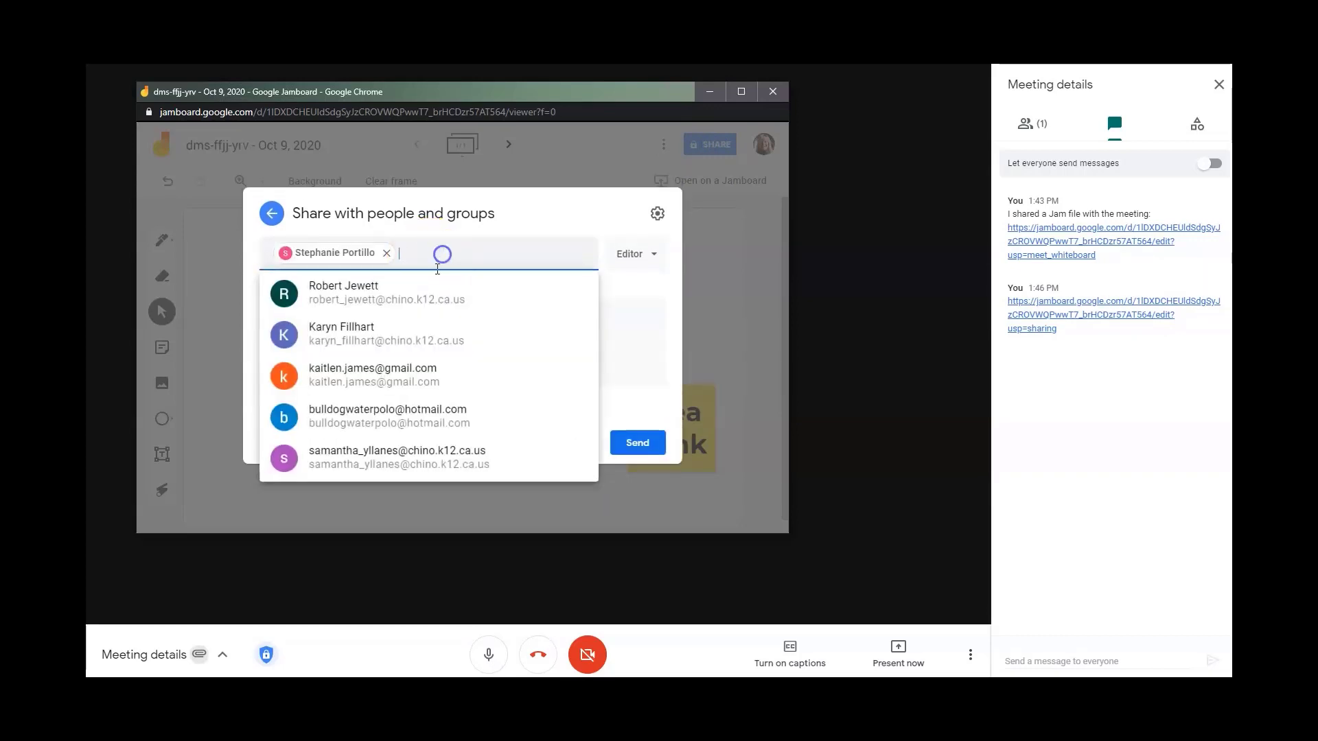
left_click(351, 293)
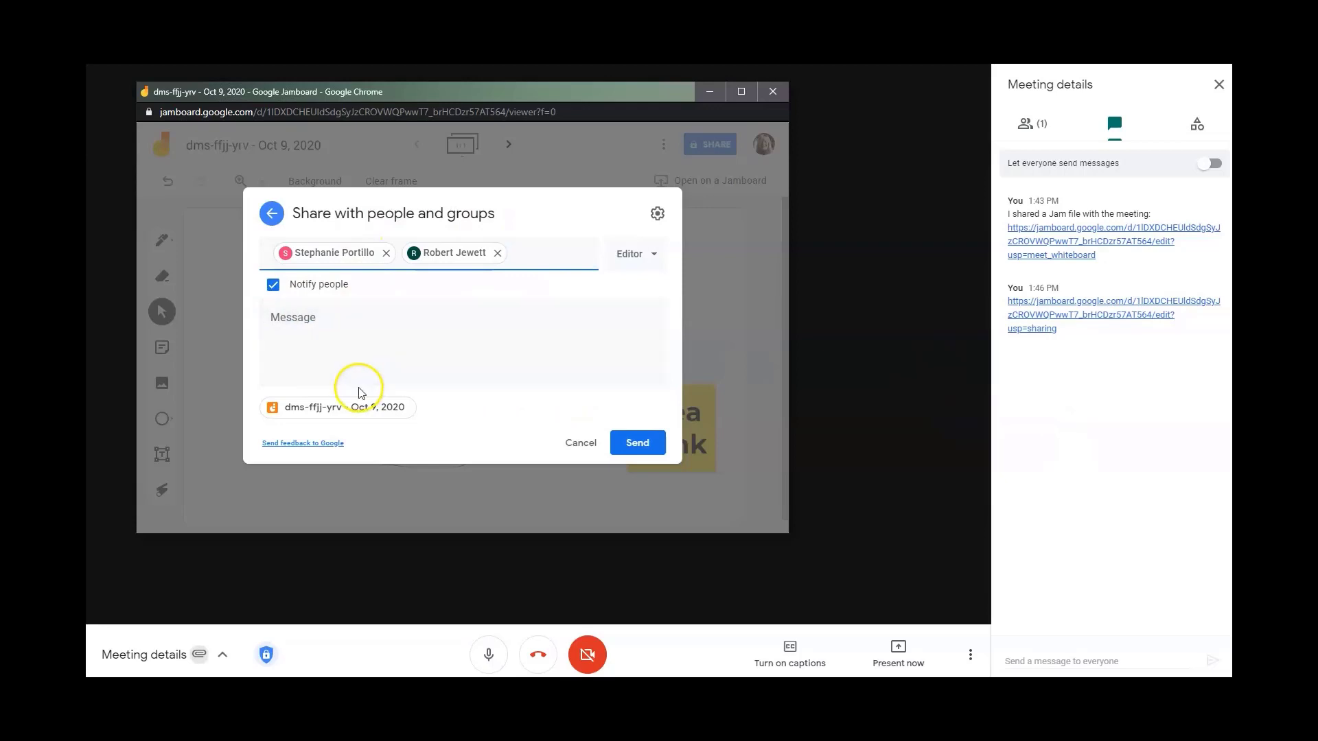
left_click(652, 445)
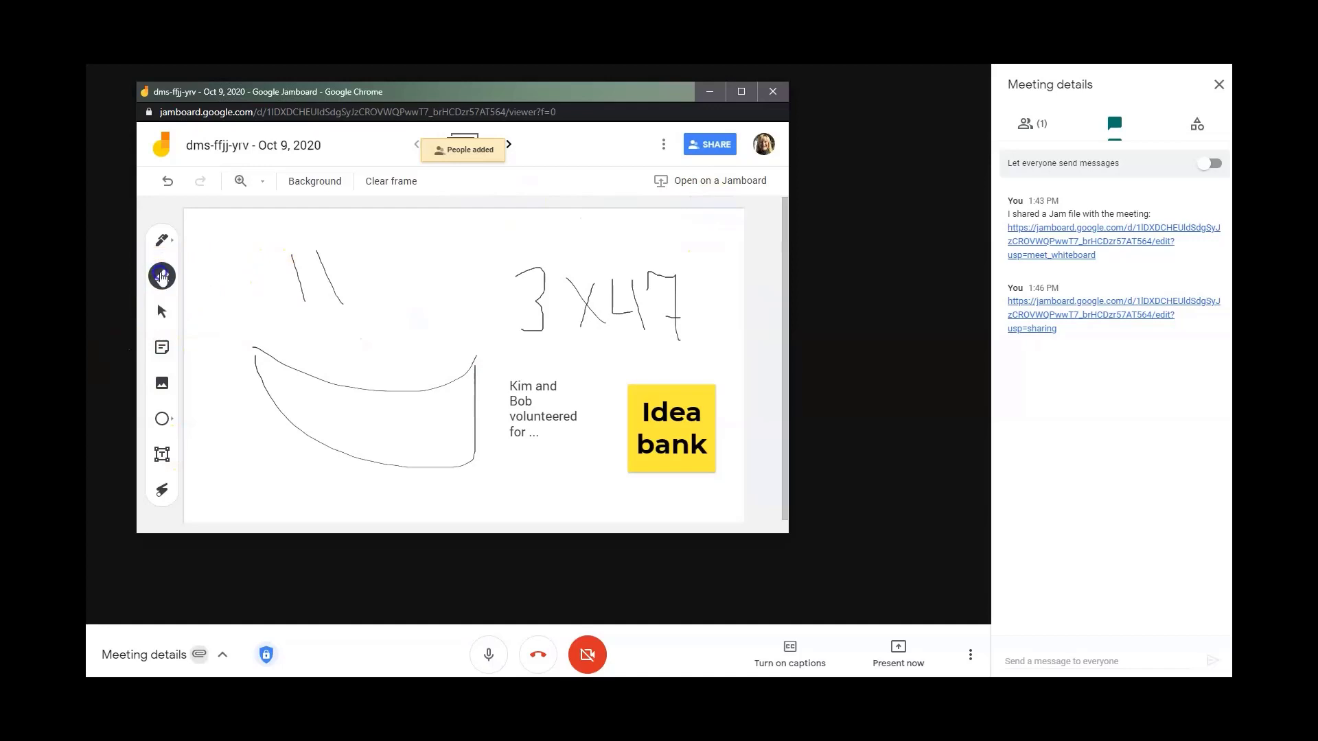
Erase the left one of the two short slanted strokes above the curved sketch
left_click_drag(288, 256, 310, 310)
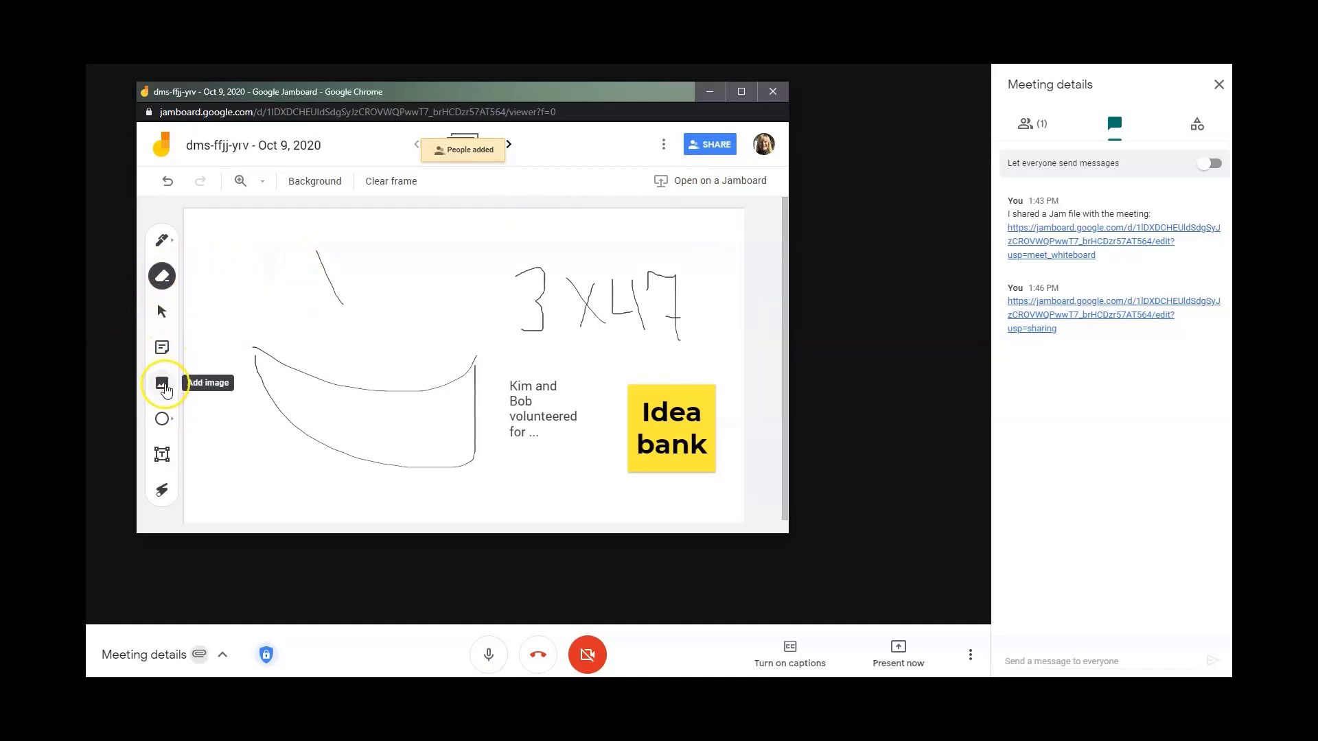
Insert a single-banana picture from a Google Image Search for "banana", shrink it and place it beside the remaining slanted stroke near the frame's upper edge
left_click(164, 386)
left_click(321, 214)
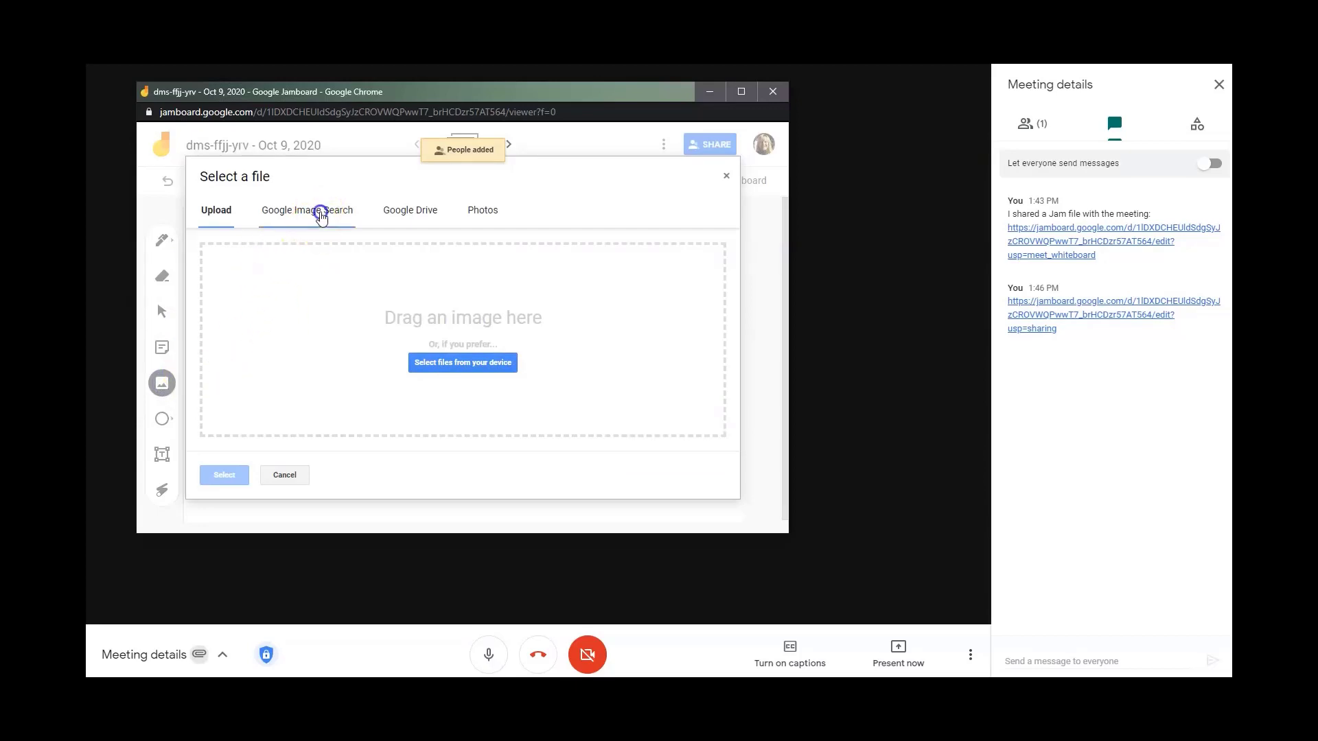
left_click(377, 252)
type("ban")
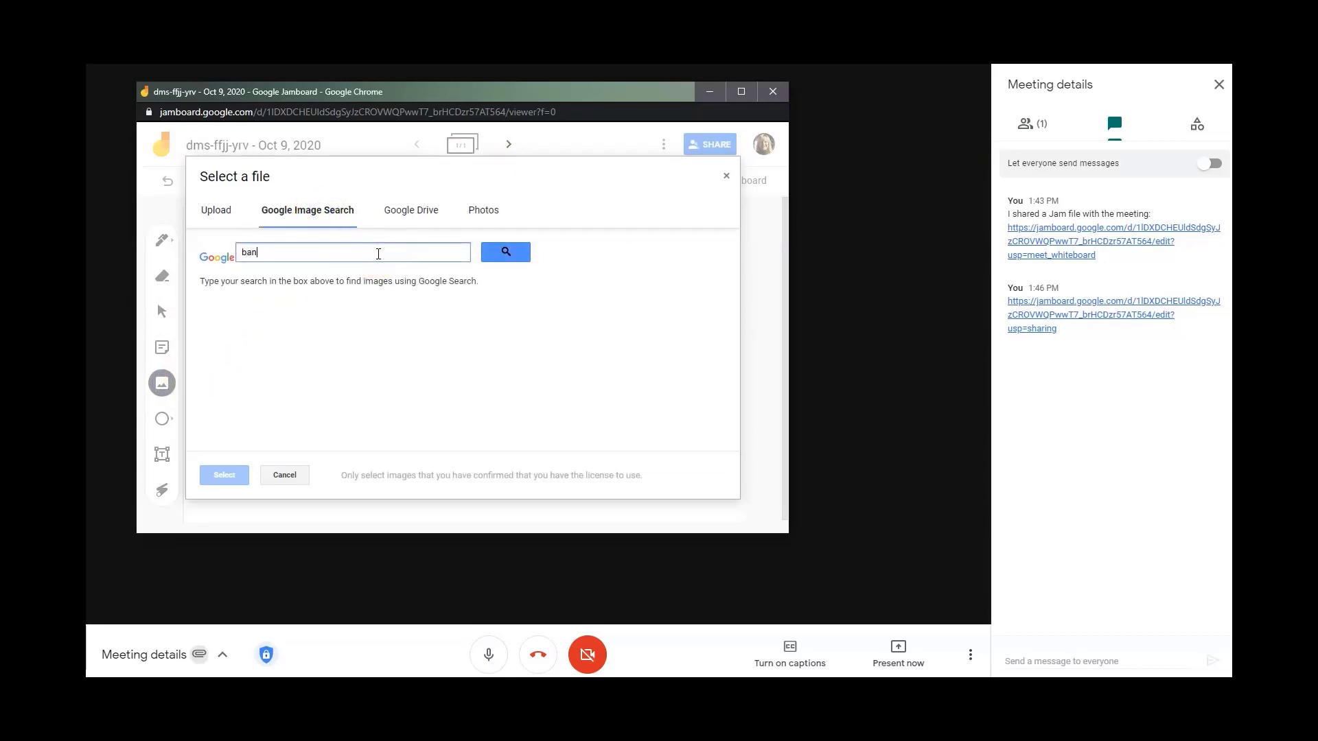
type("ana")
key("Return")
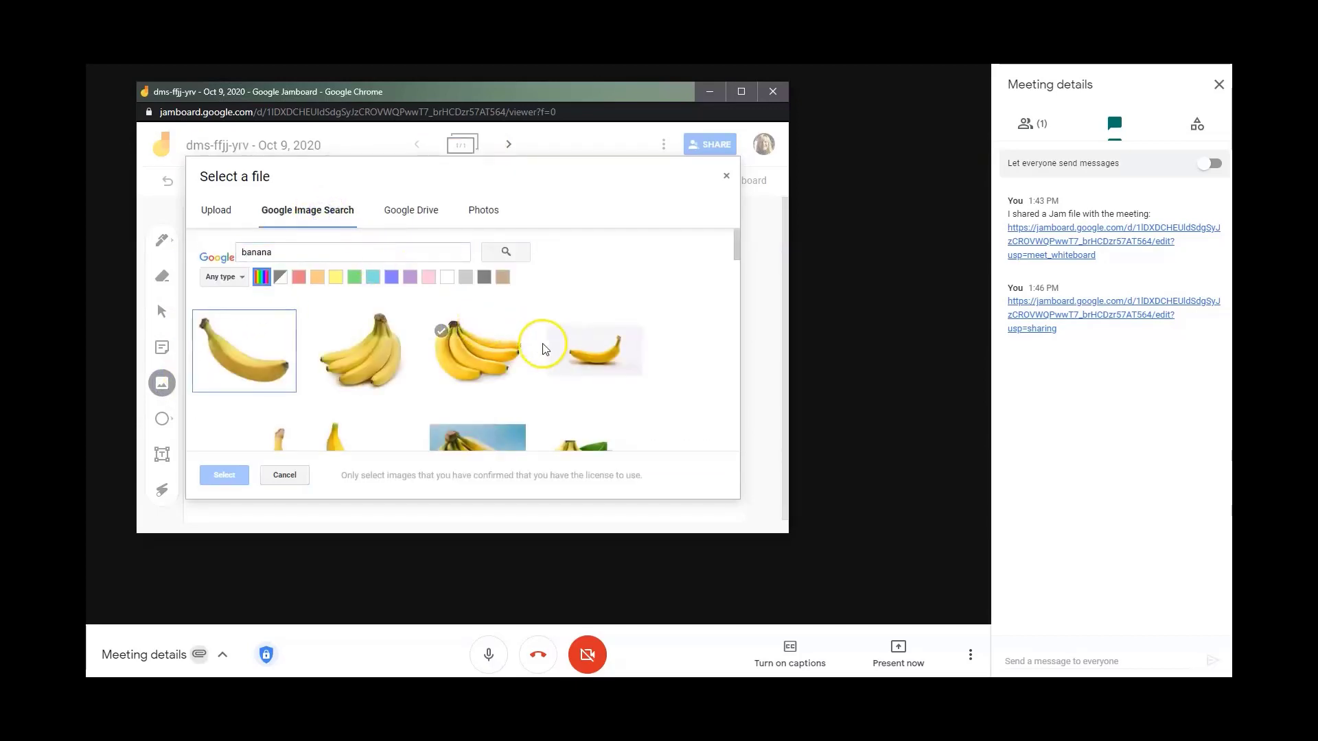
left_click(587, 350)
left_click(224, 475)
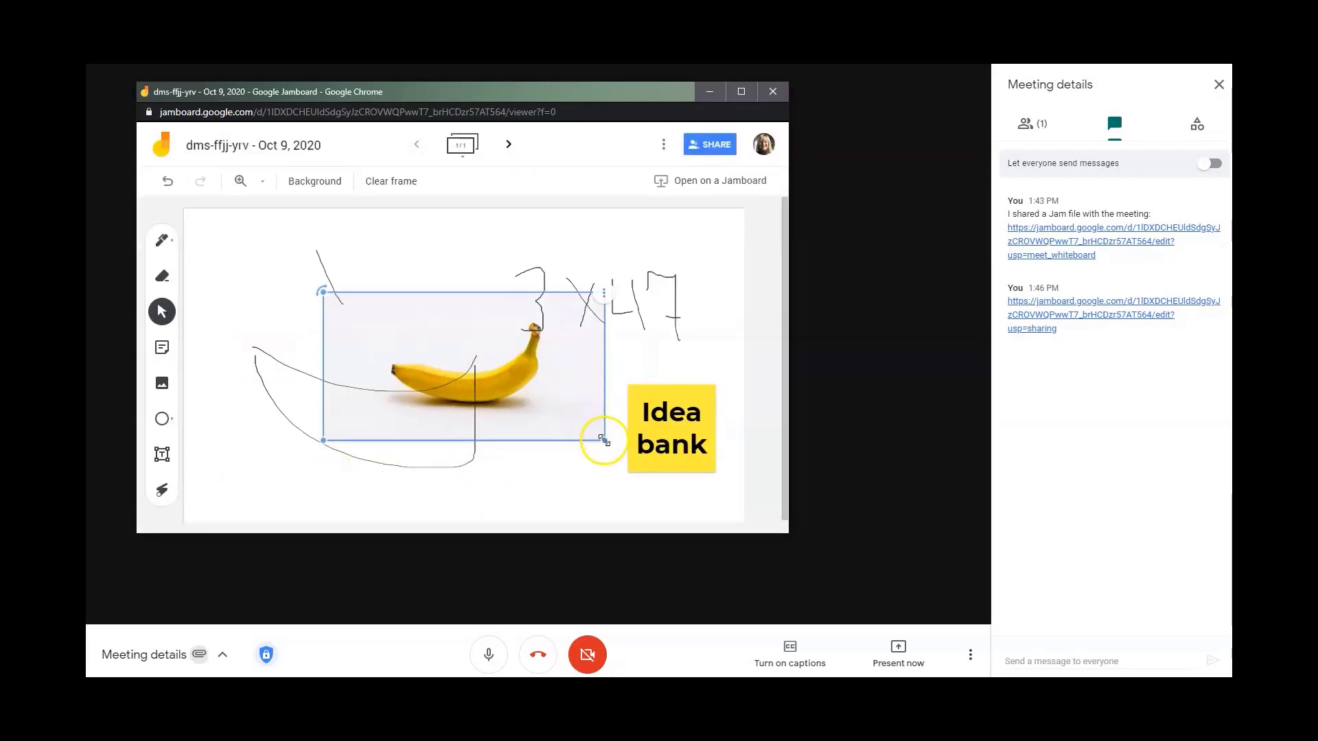
left_click_drag(597, 433, 472, 366)
left_click_drag(412, 331, 456, 260)
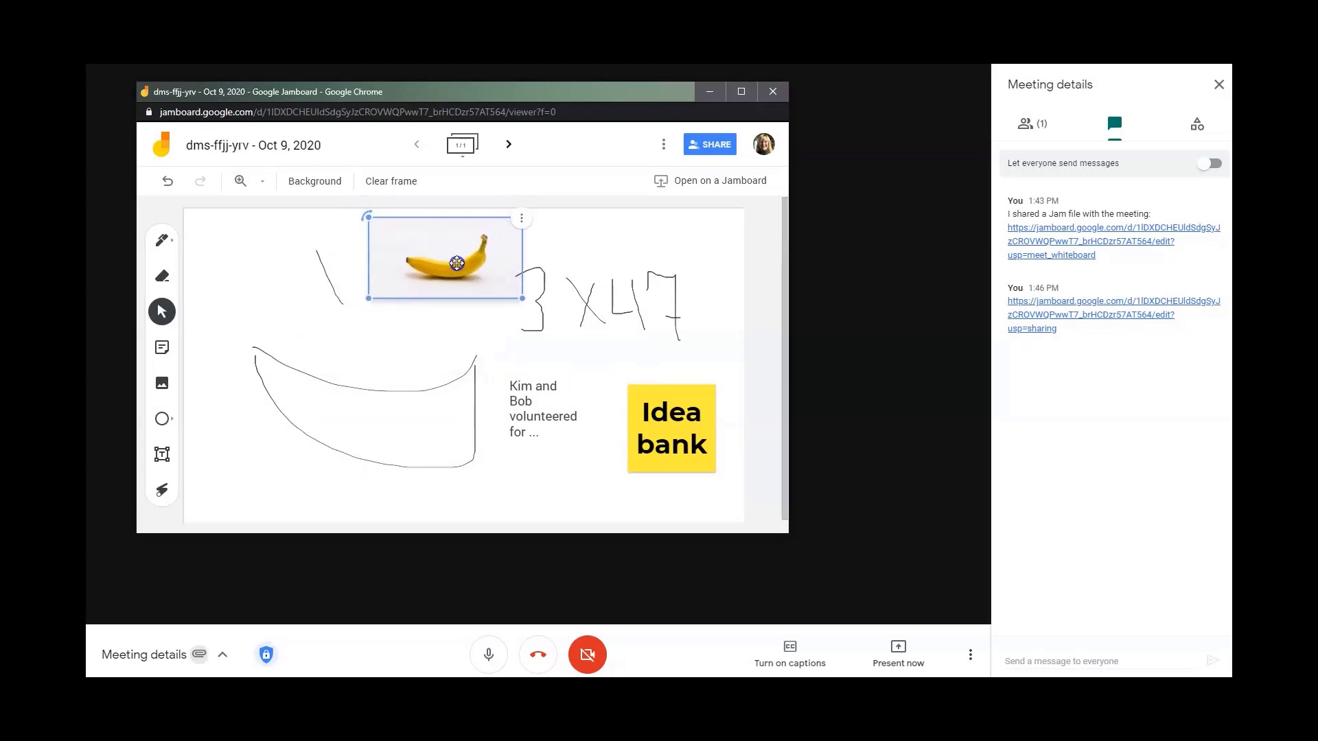
Draw a long horizontal arrow shape pointing right below the curved sketch, and deselect it
left_click(161, 420)
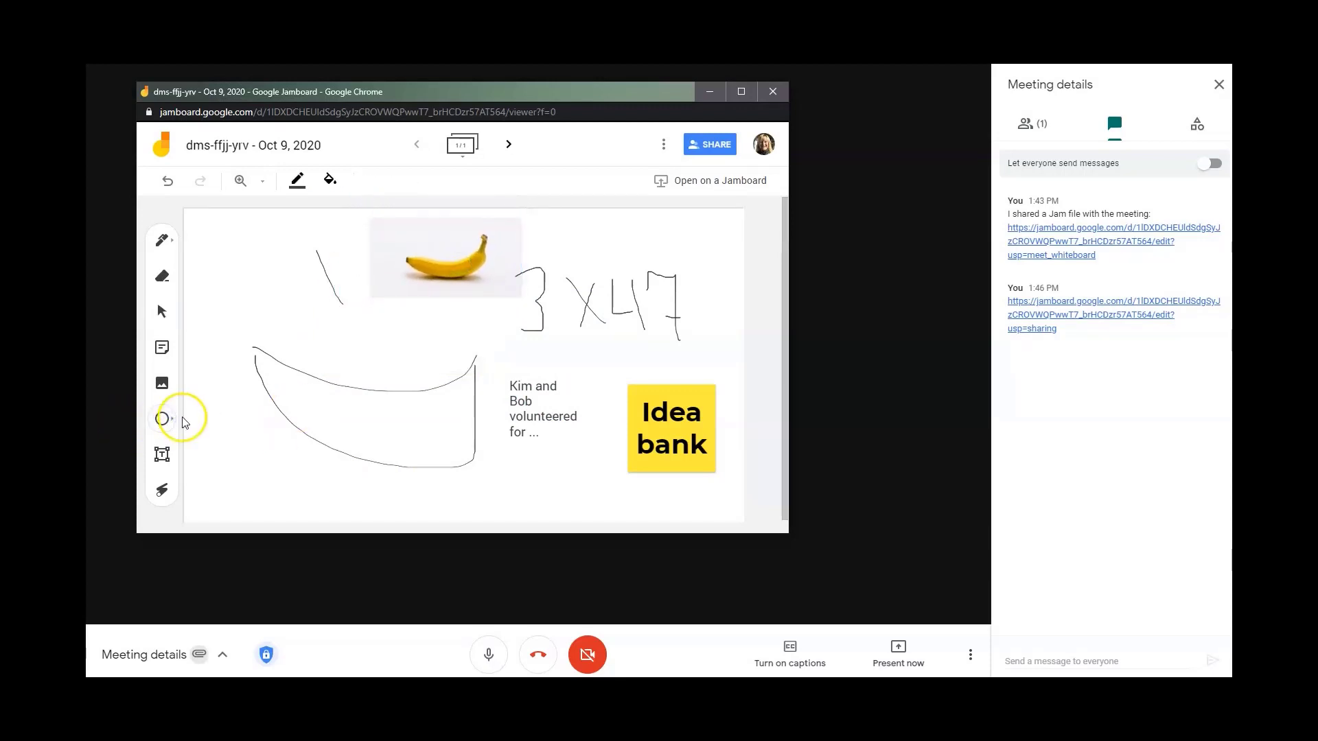
left_click(165, 419)
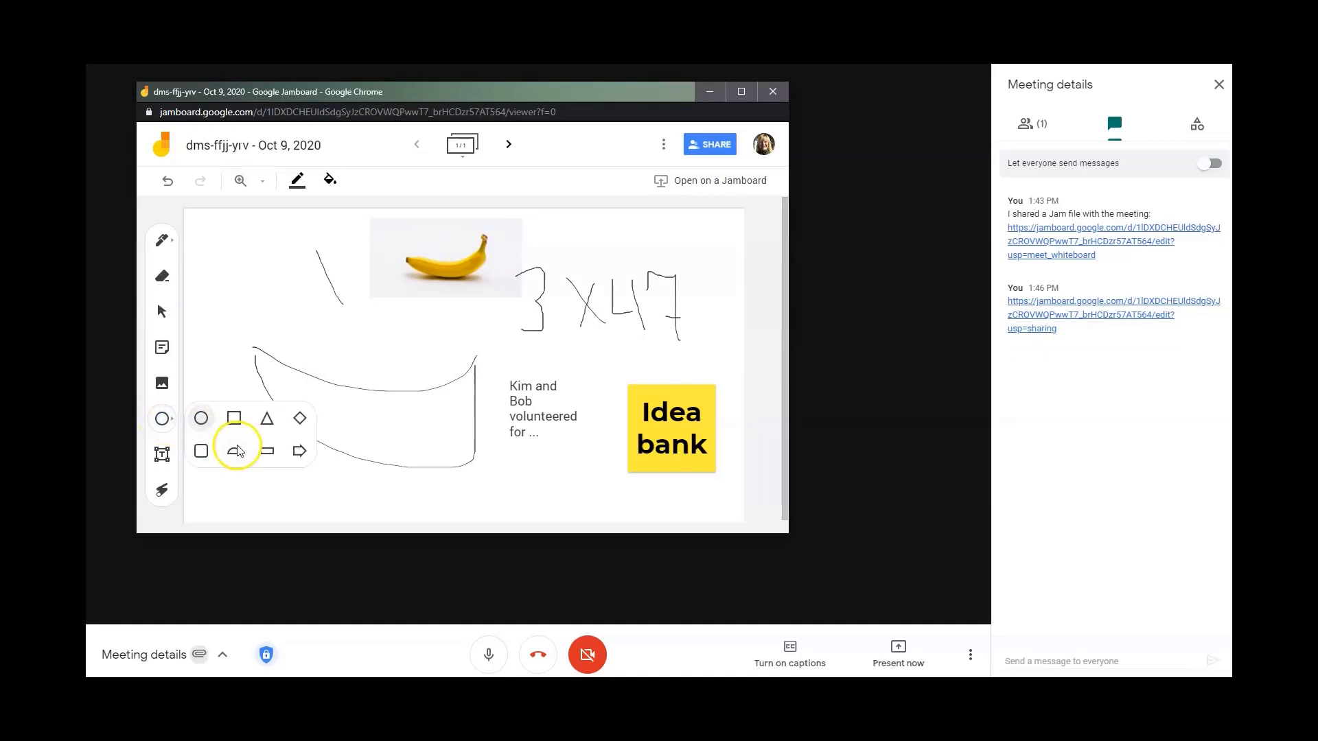
left_click(296, 451)
left_click_drag(334, 477, 501, 504)
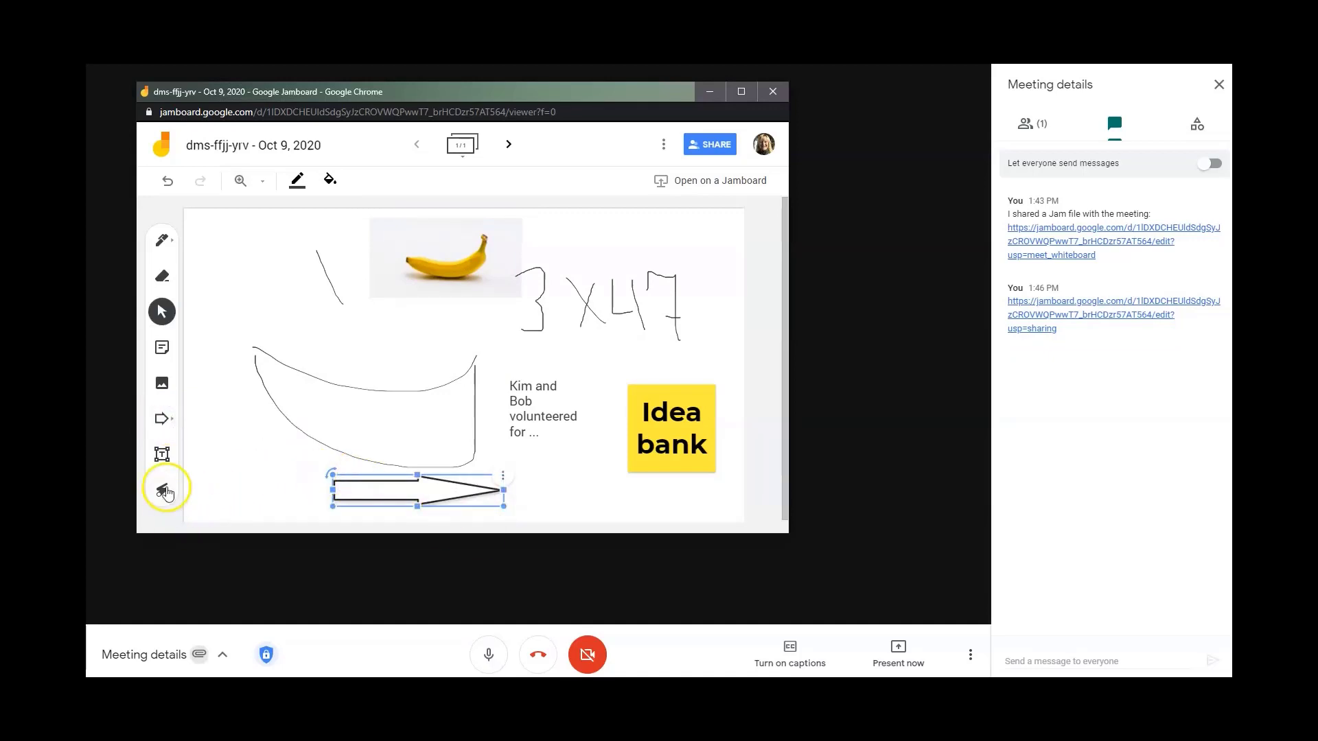
left_click(752, 352)
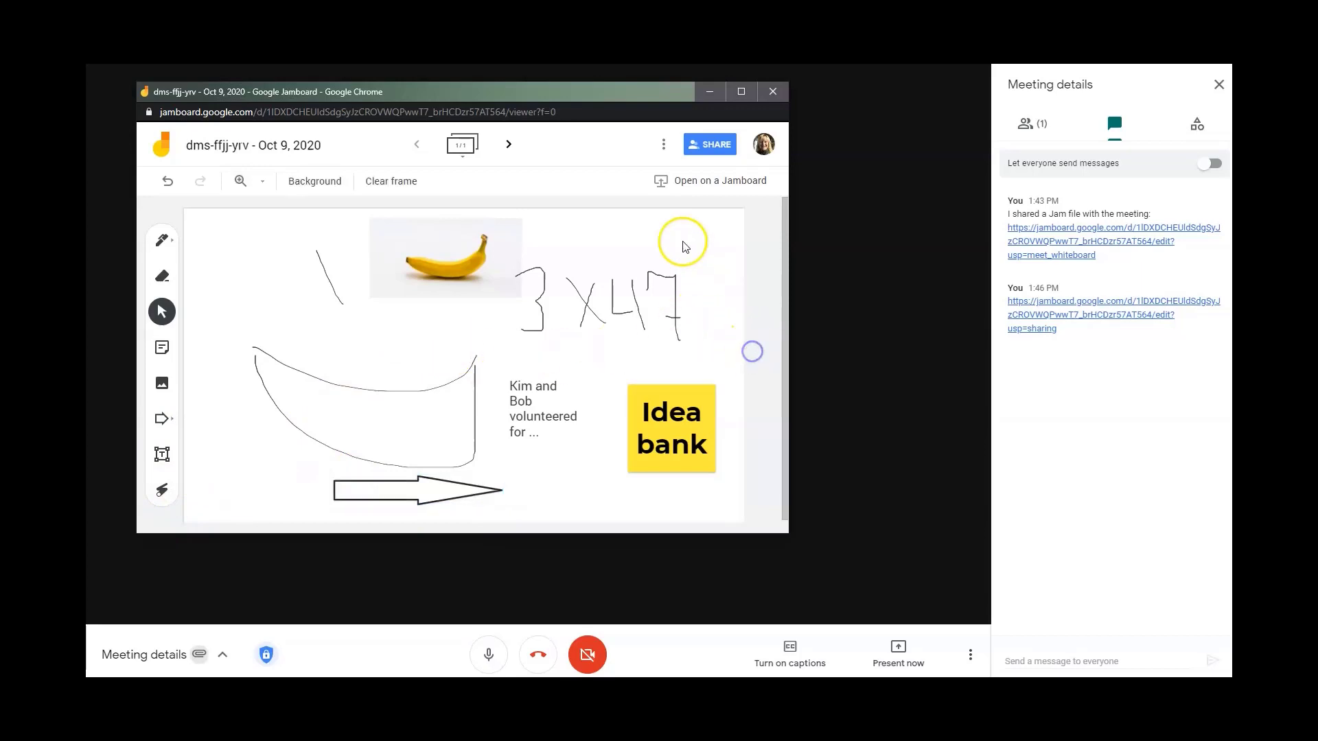